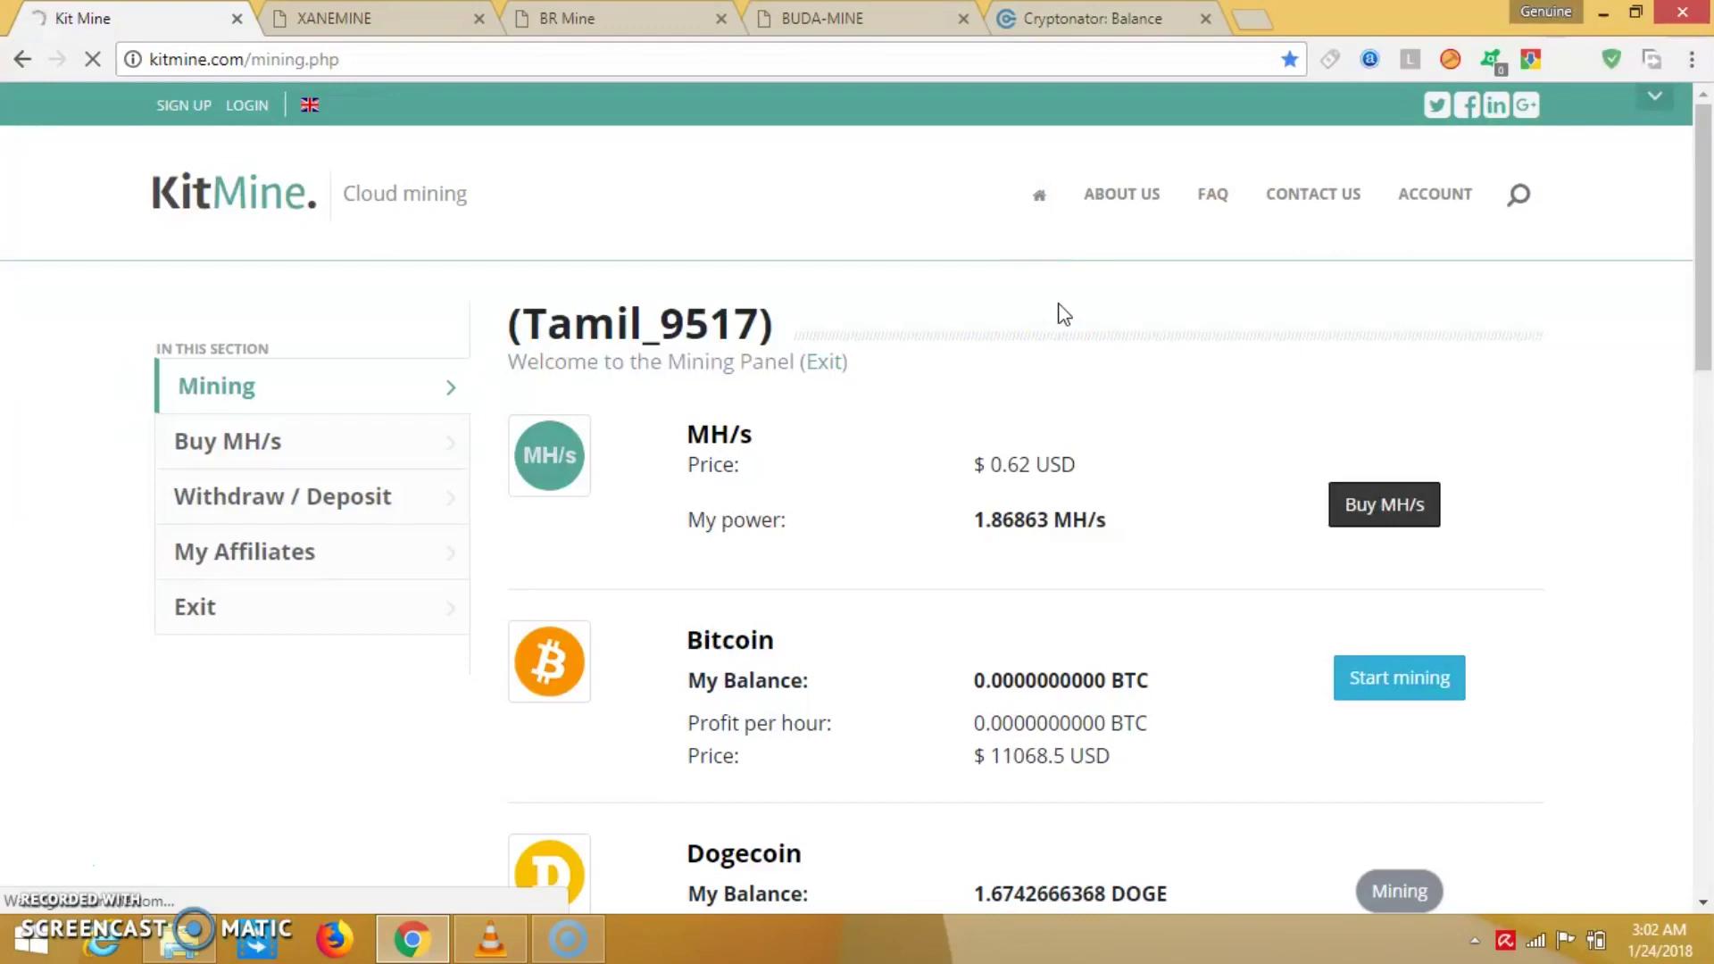
pyautogui.scroll(-1, 919, 697)
pyautogui.scroll(-3, 911, 699)
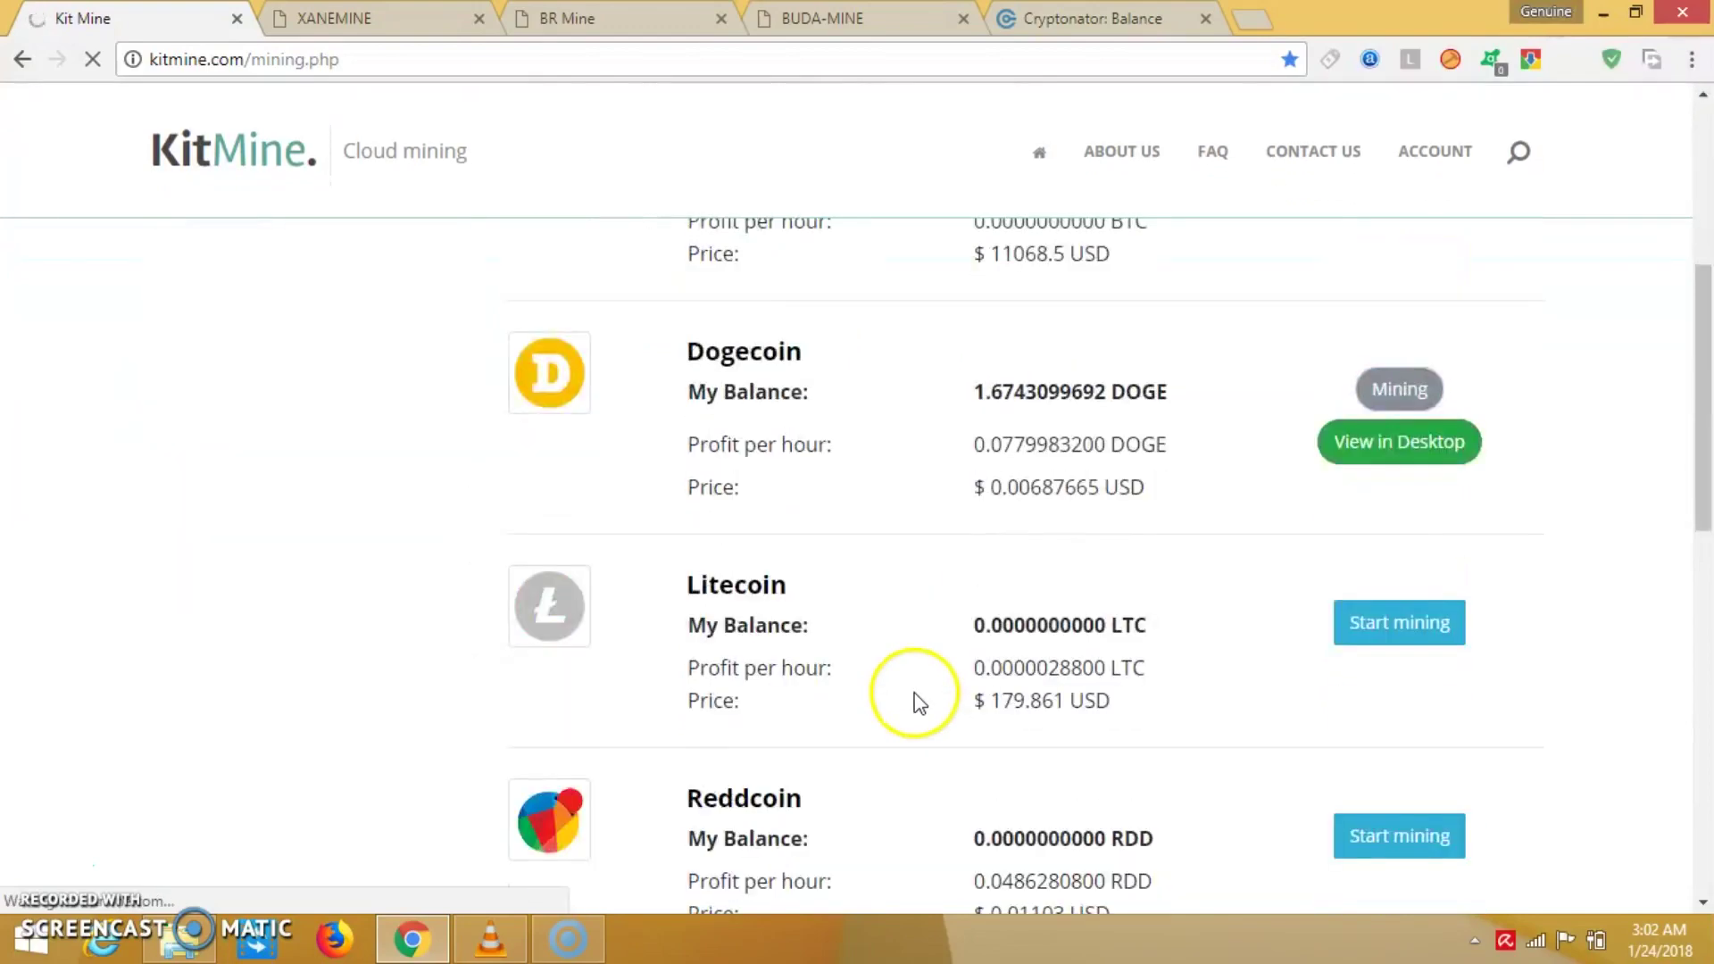
pyautogui.scroll(-3, 818, 616)
pyautogui.scroll(-3, 806, 716)
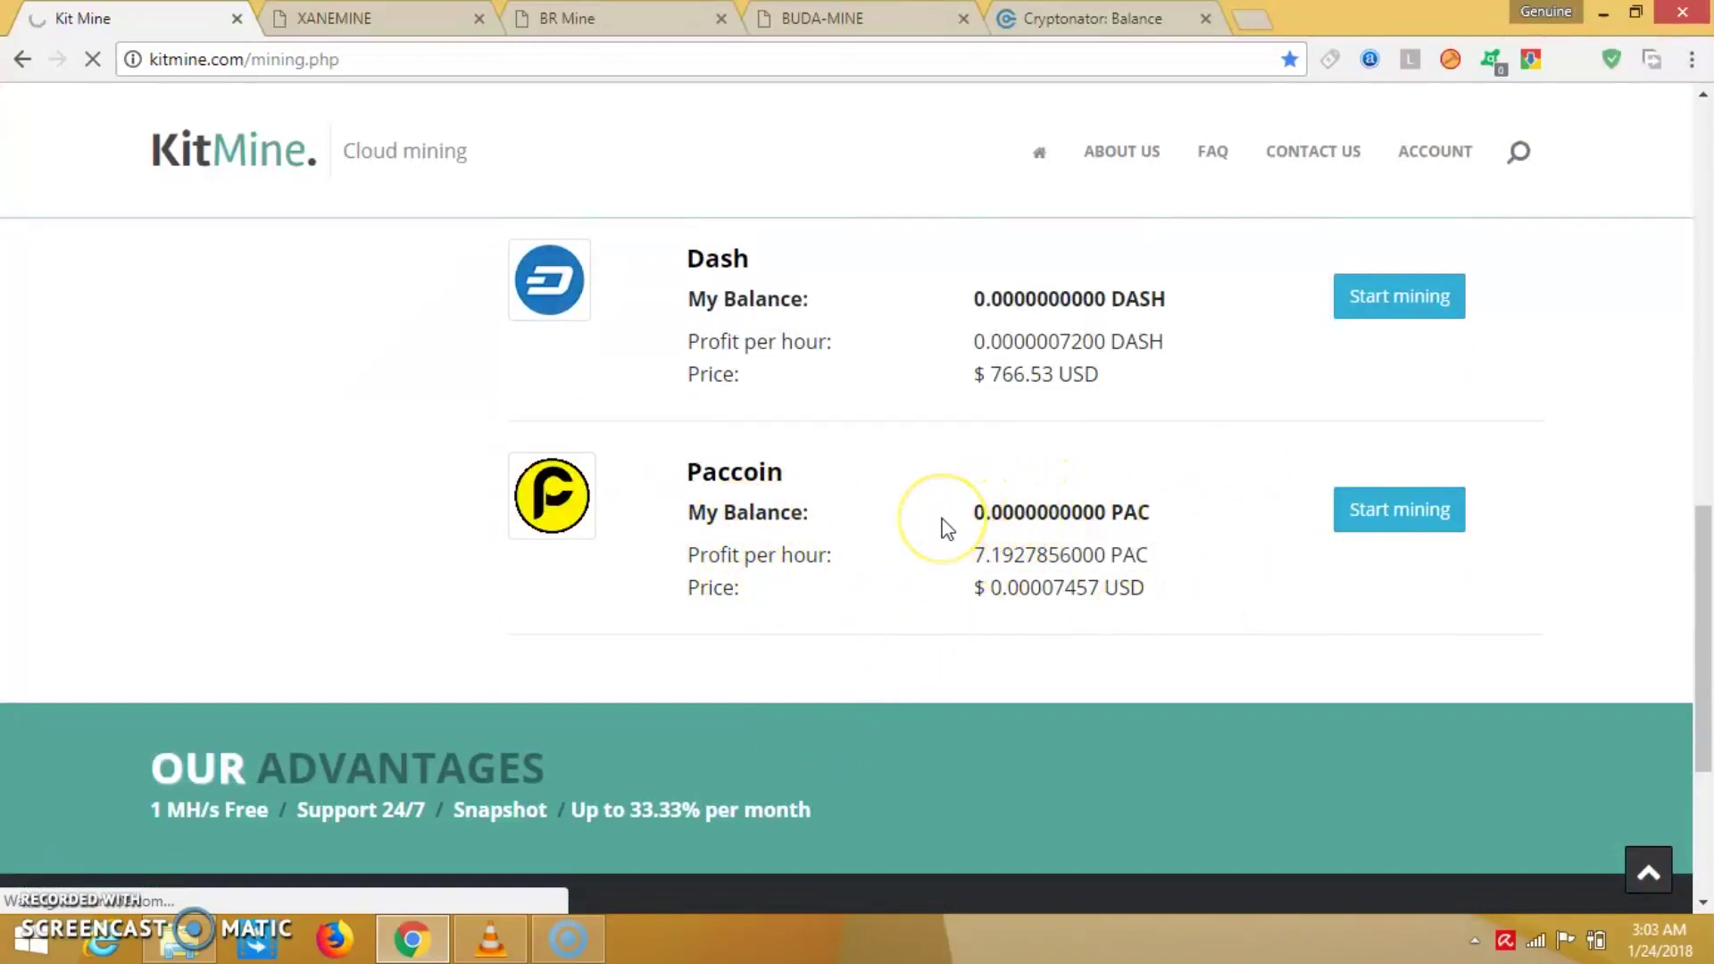
pyautogui.scroll(2, 942, 526)
pyautogui.scroll(5, 924, 550)
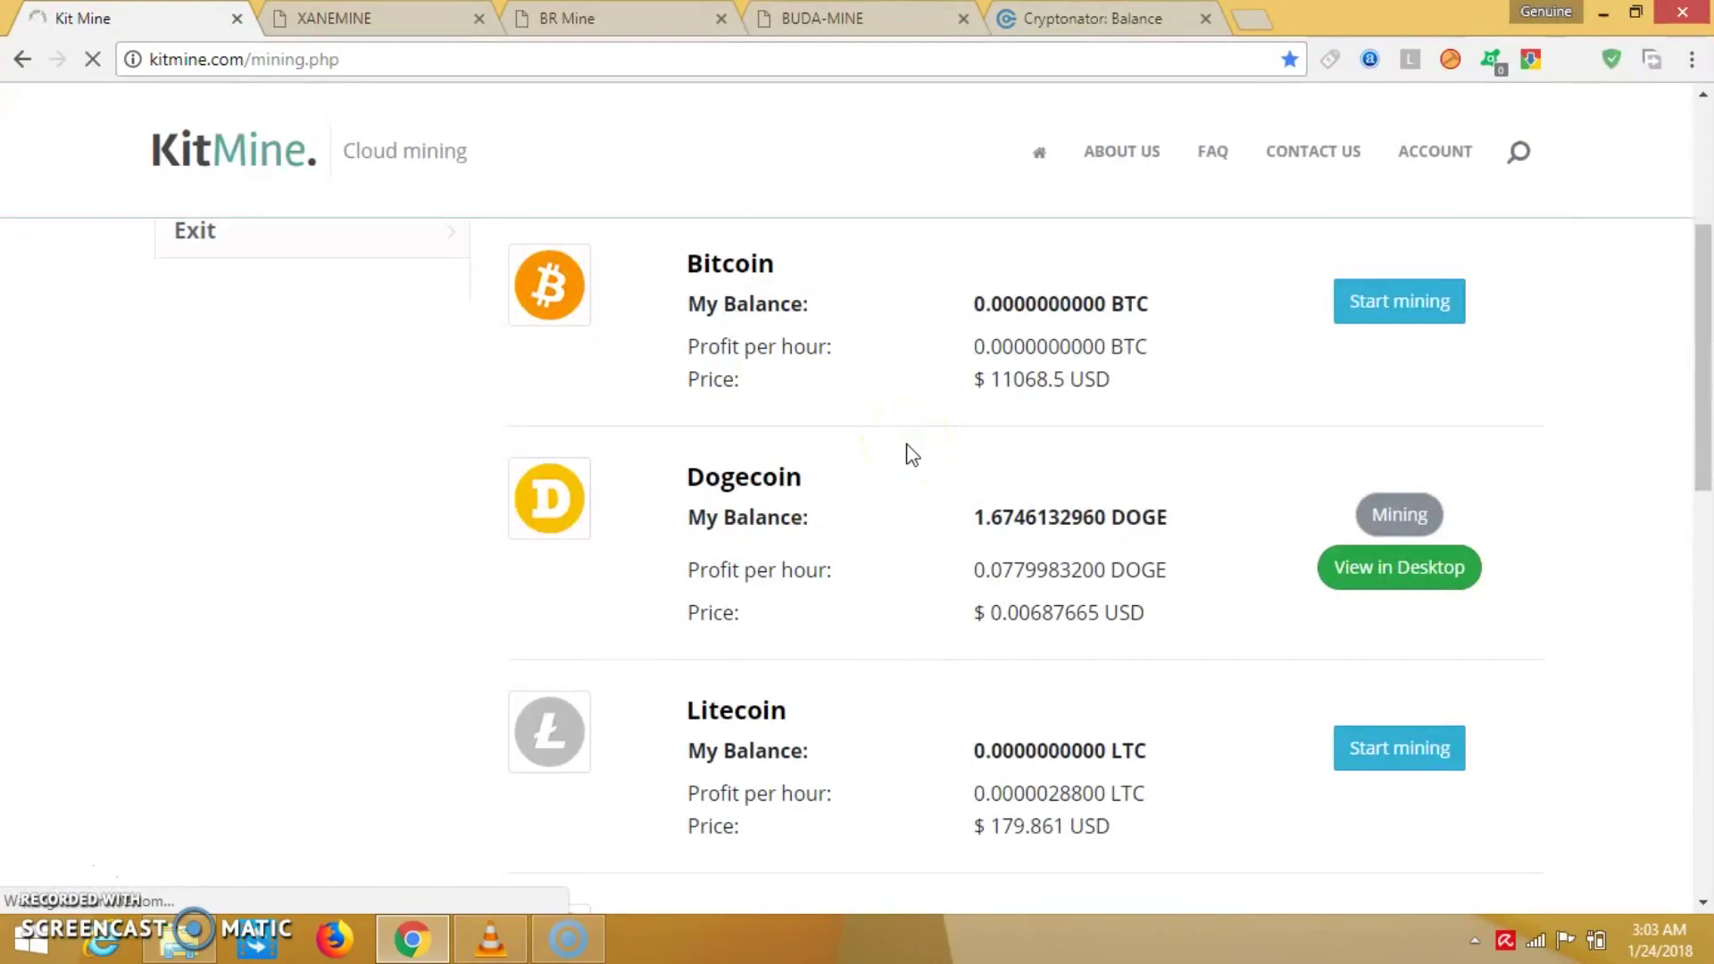
pyautogui.scroll(1, 908, 409)
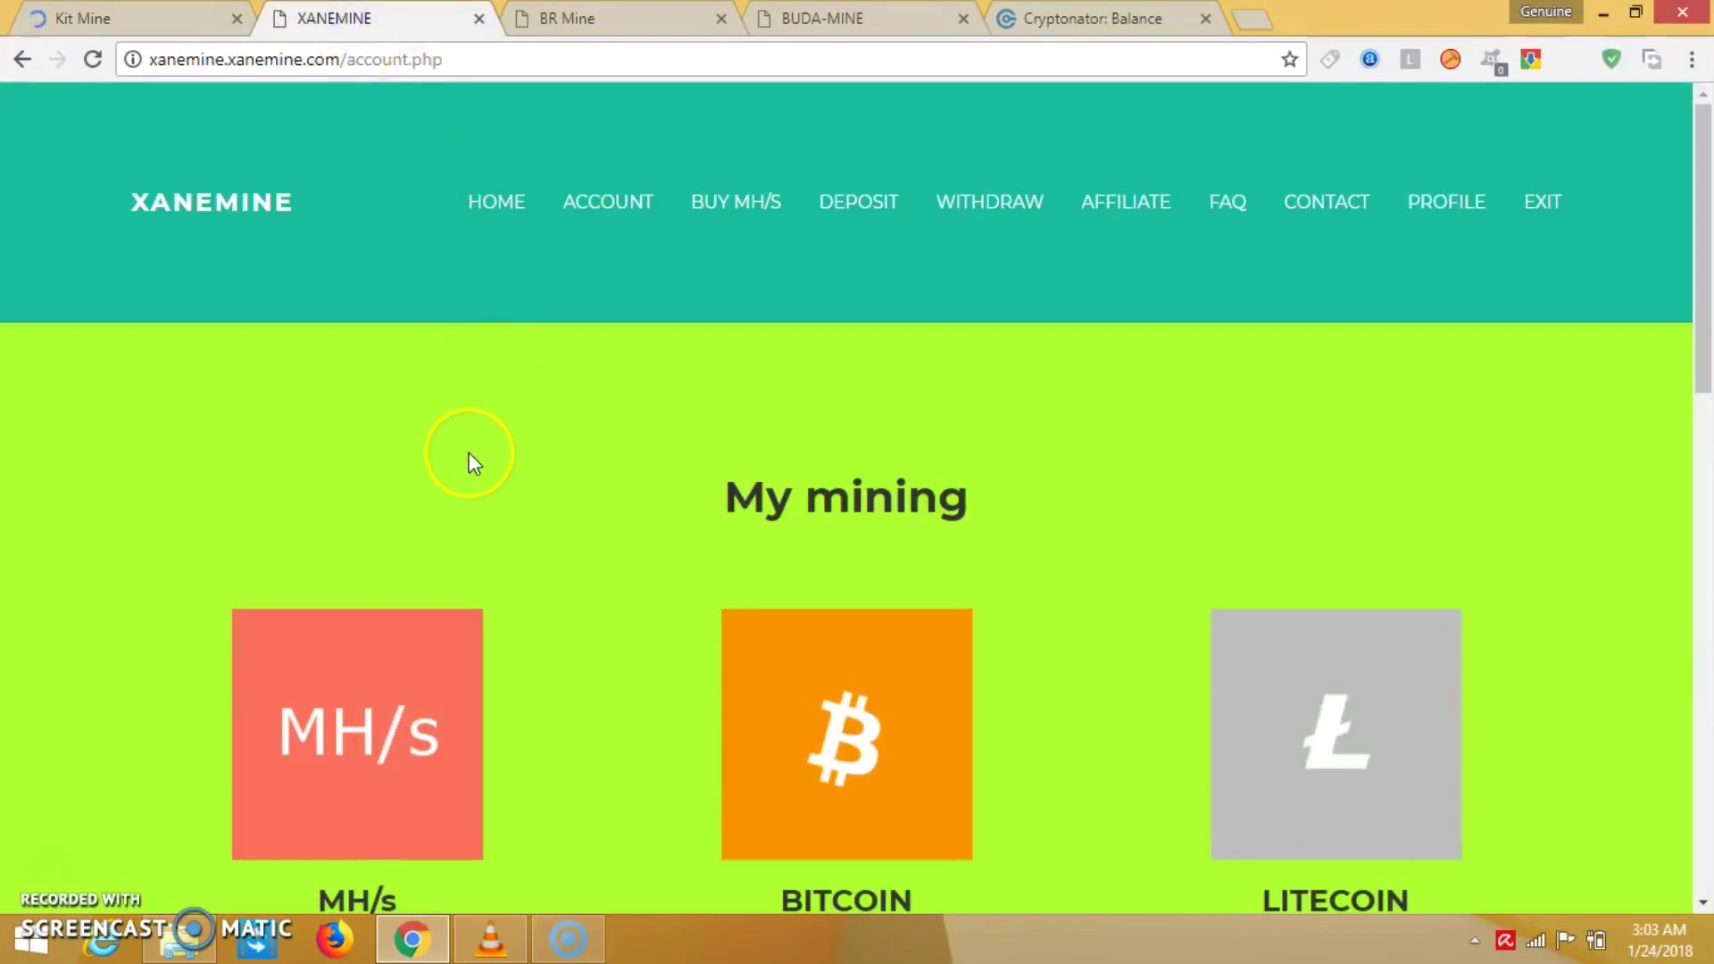
pyautogui.scroll(-4, 469, 456)
pyautogui.scroll(-2, 522, 554)
pyautogui.scroll(-1, 536, 582)
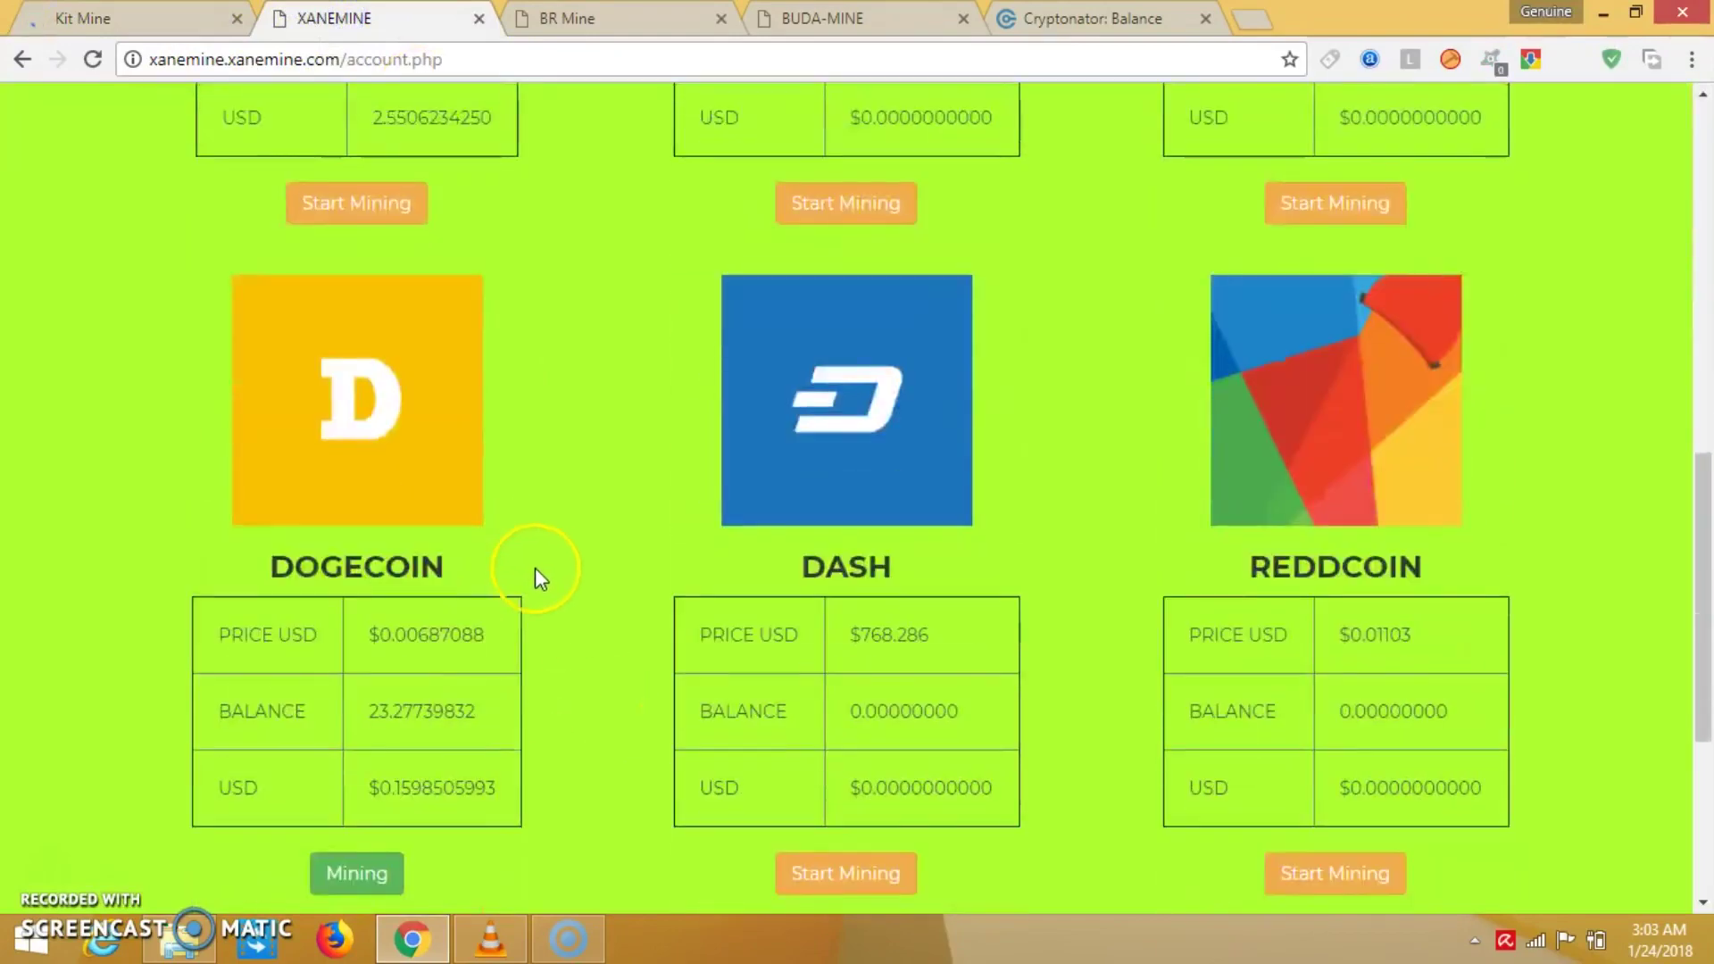
pyautogui.scroll(1, 544, 586)
pyautogui.scroll(4, 603, 583)
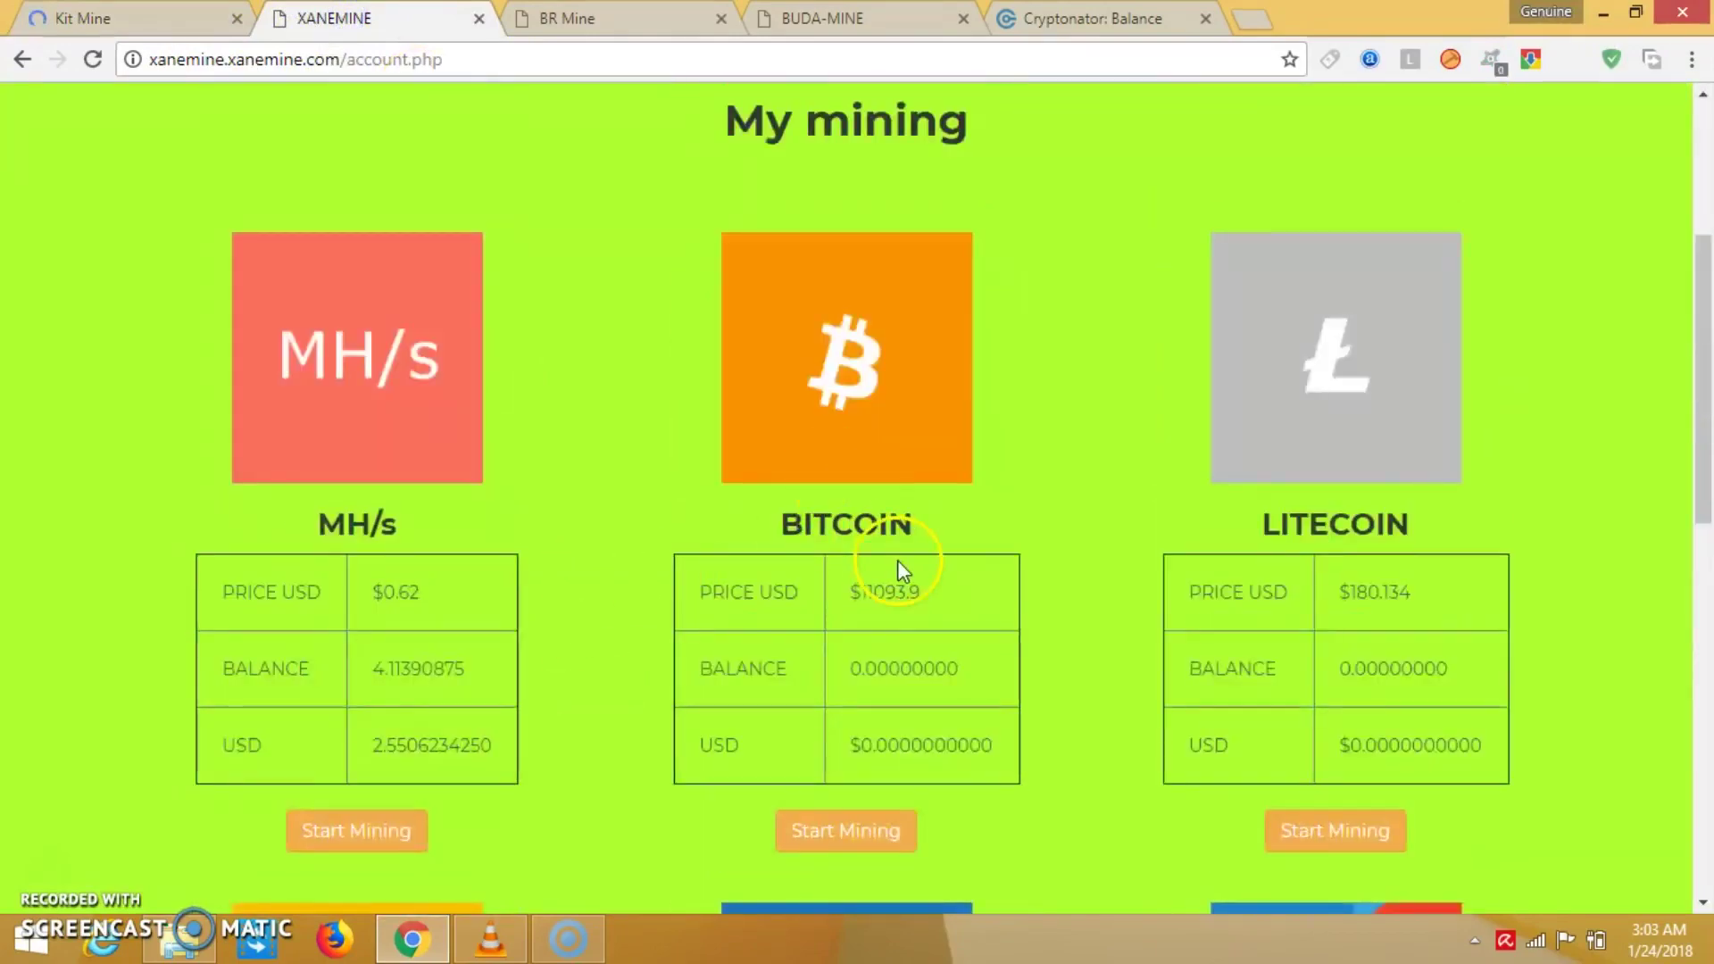
pyautogui.scroll(-4, 1004, 549)
pyautogui.scroll(-2, 854, 622)
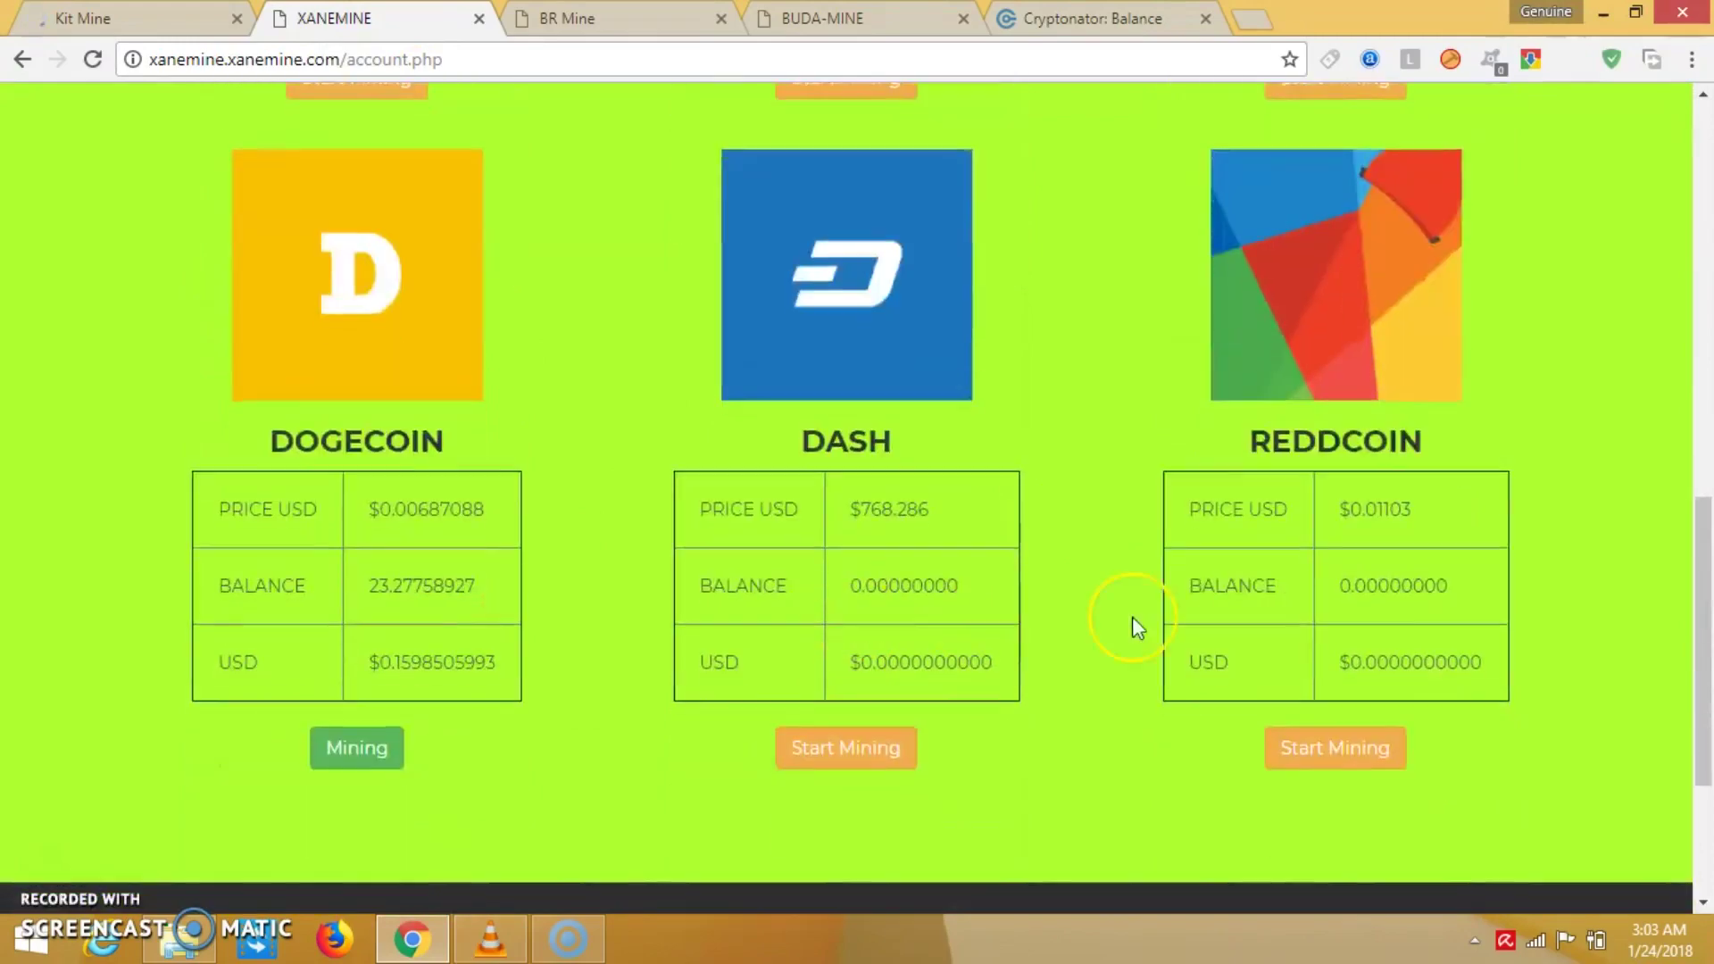
pyautogui.scroll(1, 967, 566)
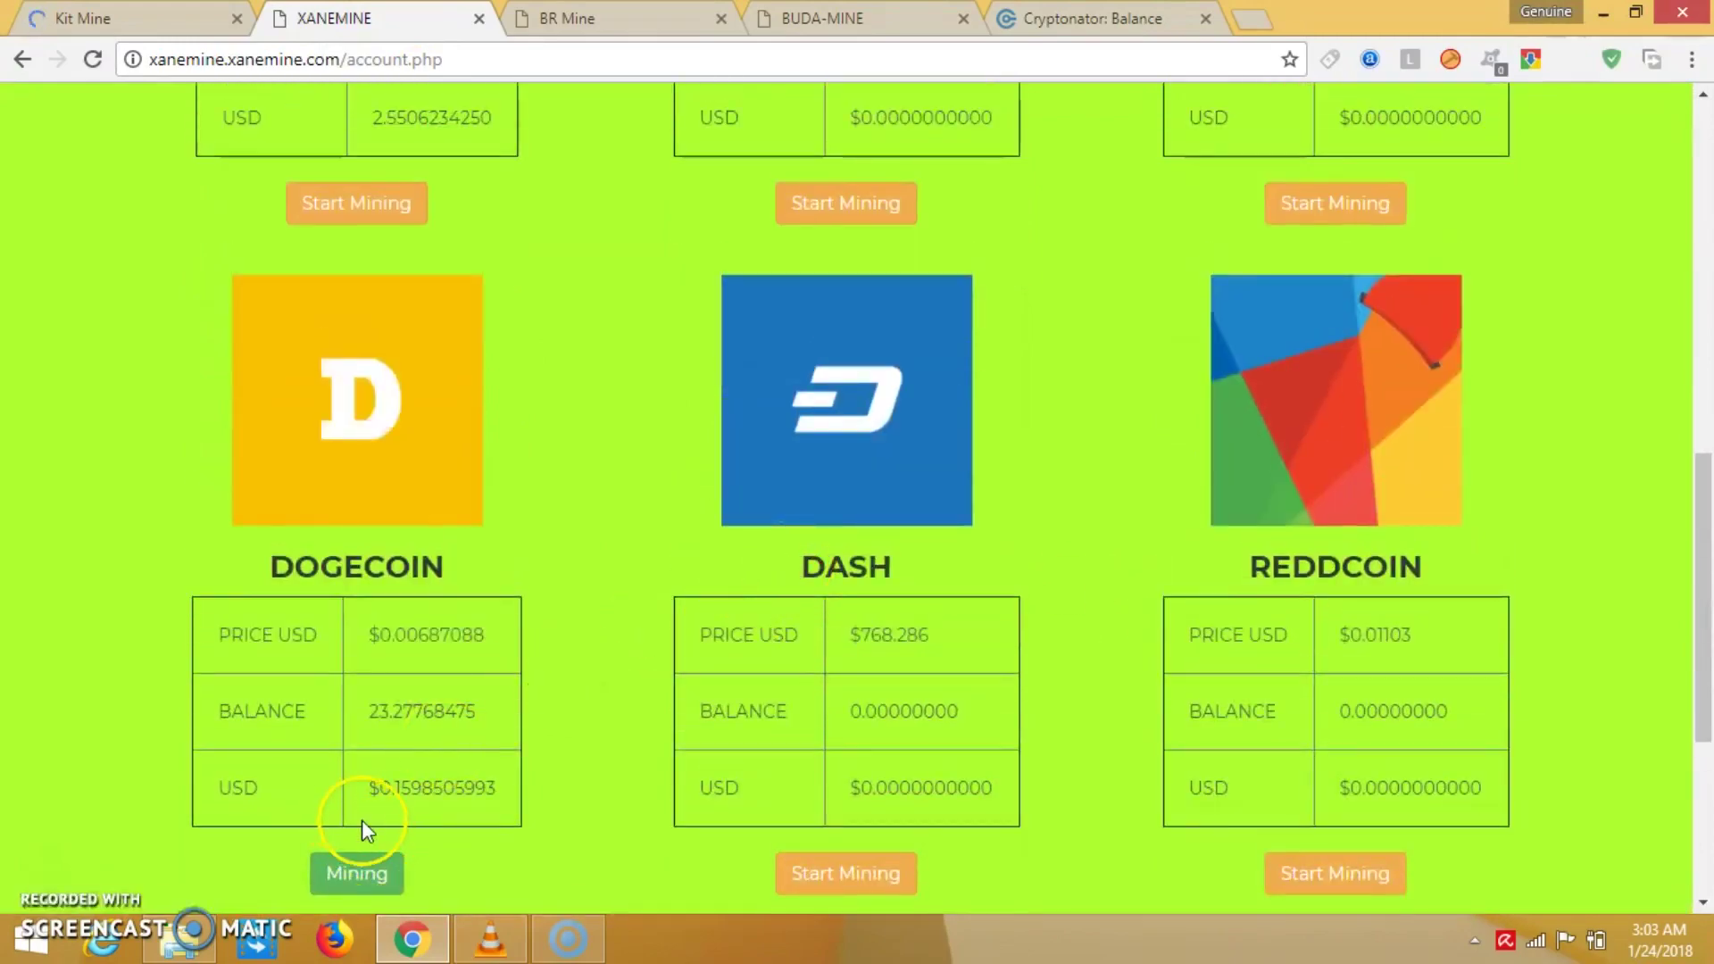
pyautogui.scroll(8, 574, 652)
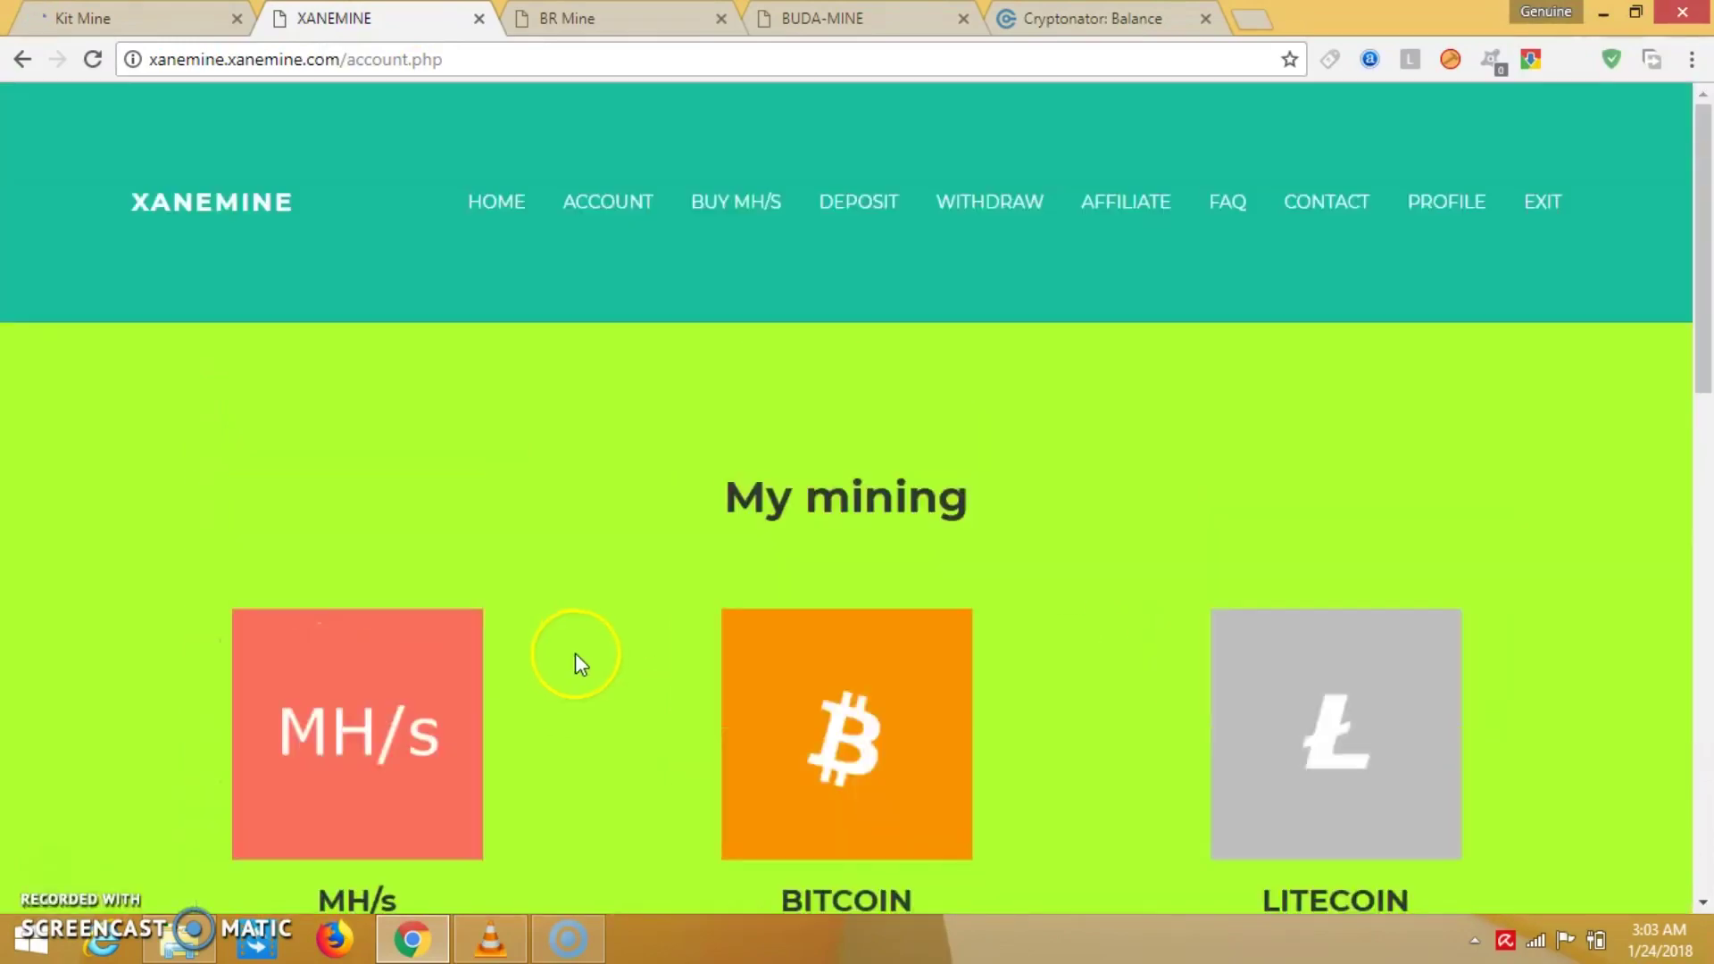
# - Open XANEMINE's Withdraw page listing each coin's balance, minimum and fee
pyautogui.click(994, 205)
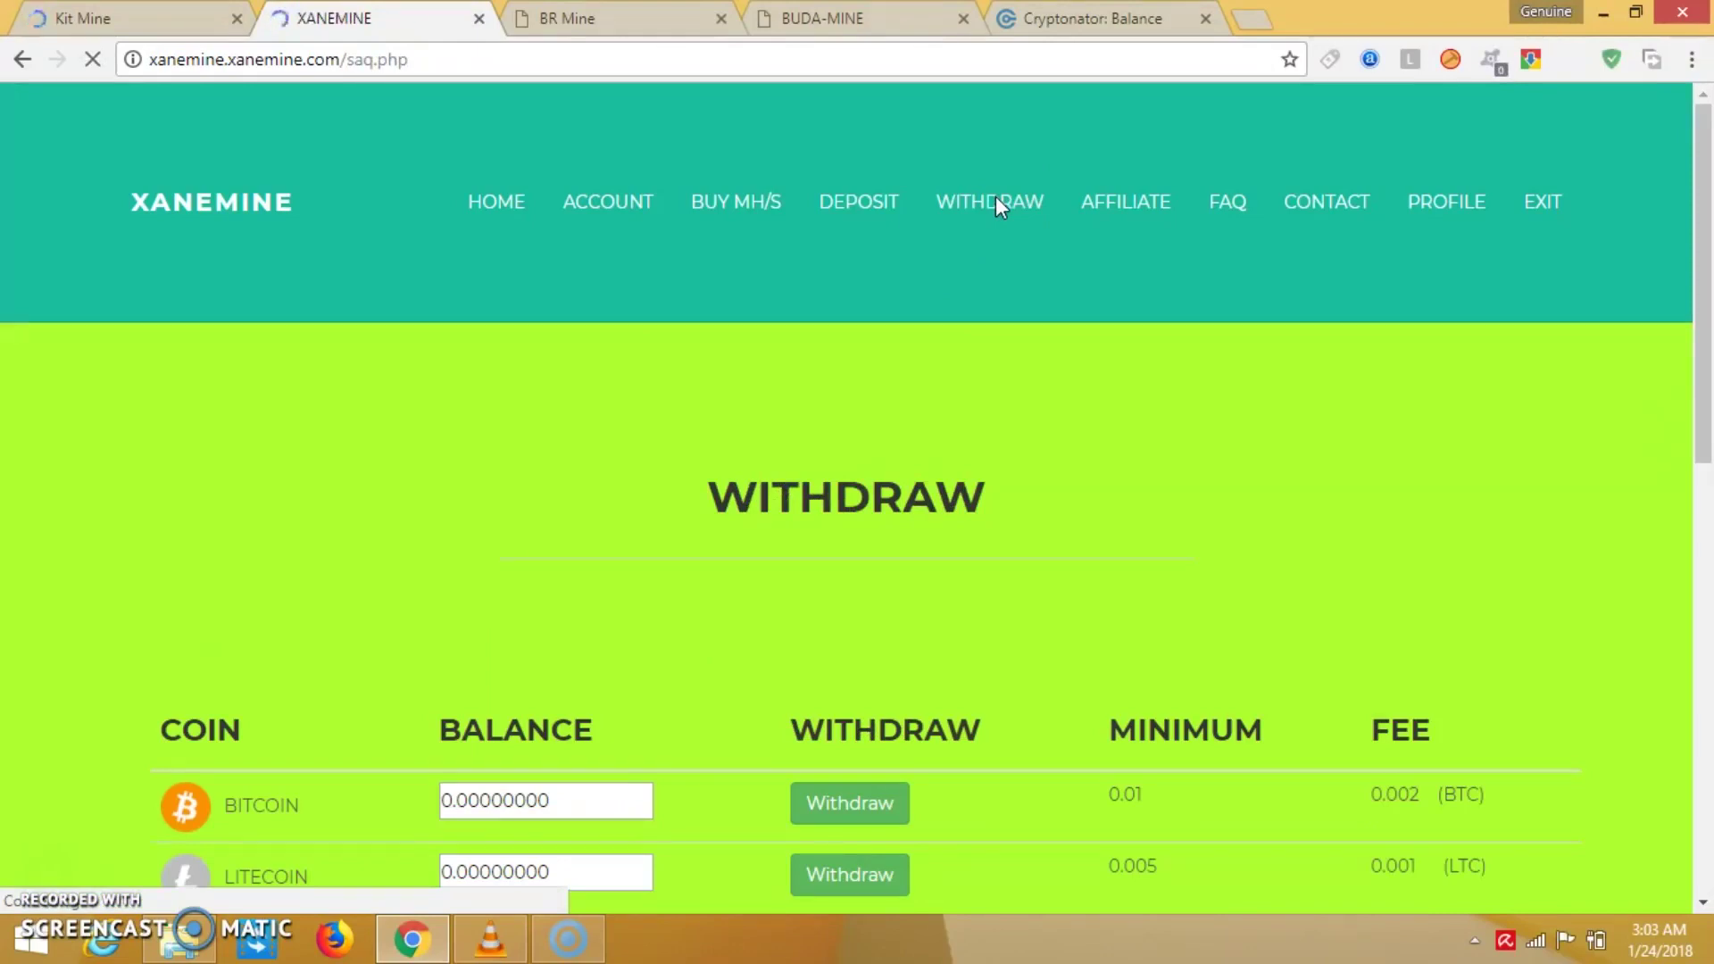
# - Request a withdrawal of XANEMINE's 23.26 DOGE balance
pyautogui.click(978, 362)
pyautogui.scroll(-3, 889, 425)
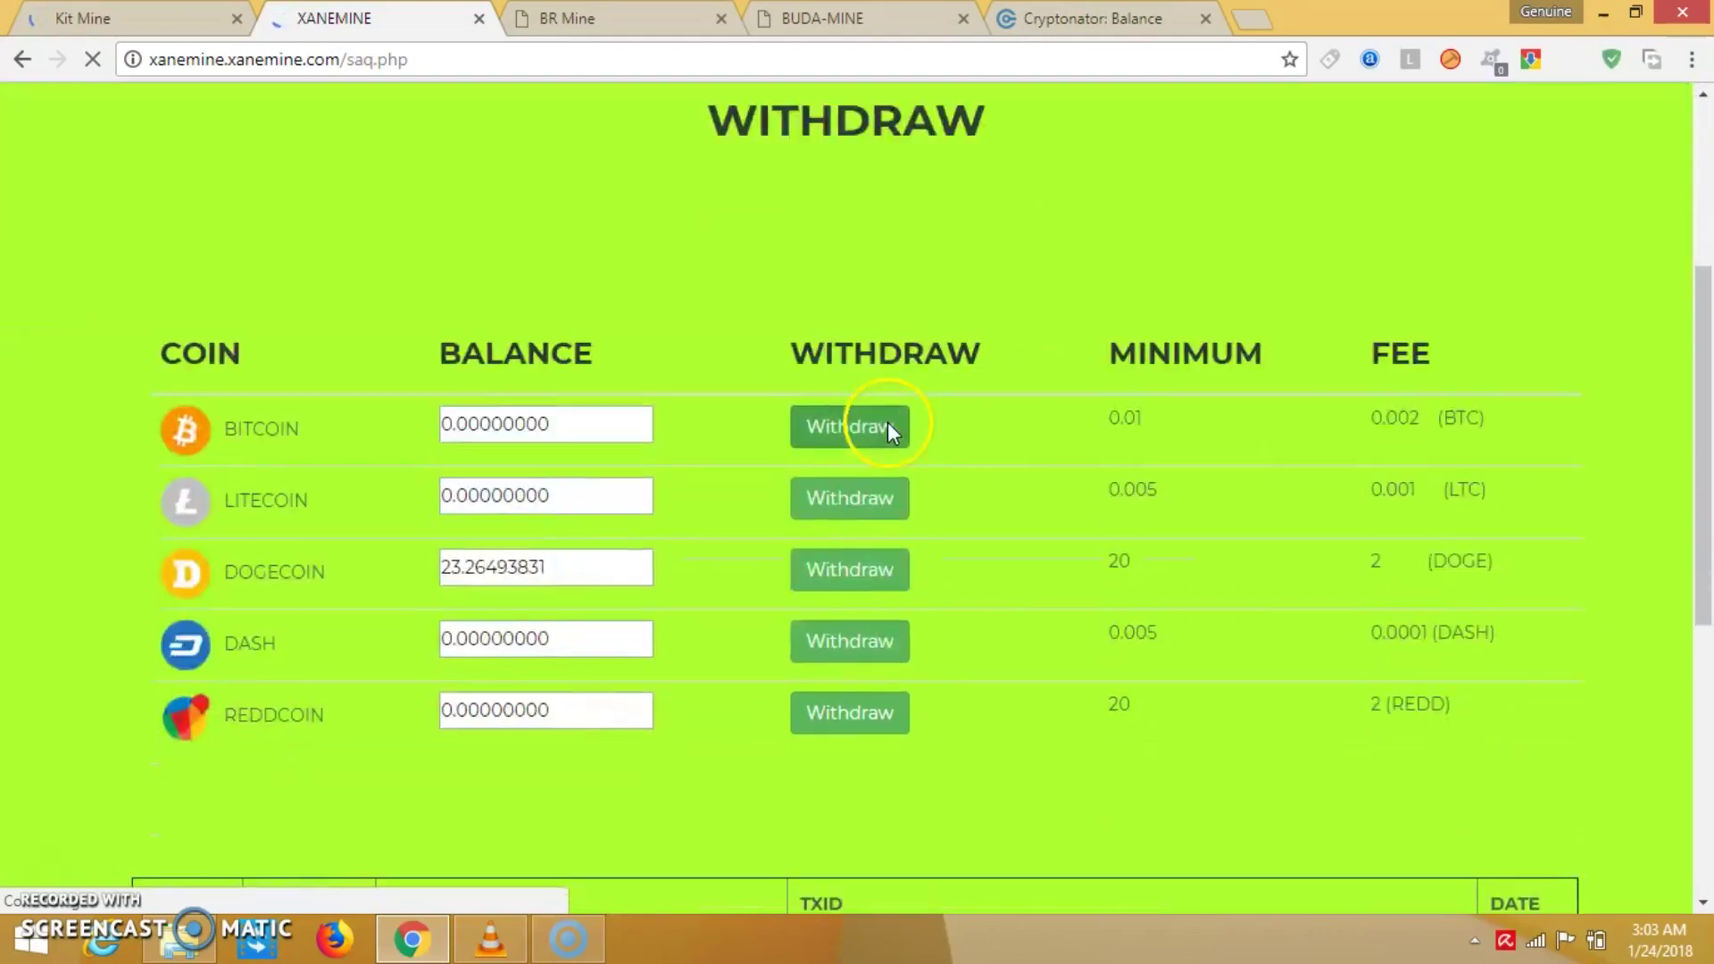
pyautogui.click(817, 576)
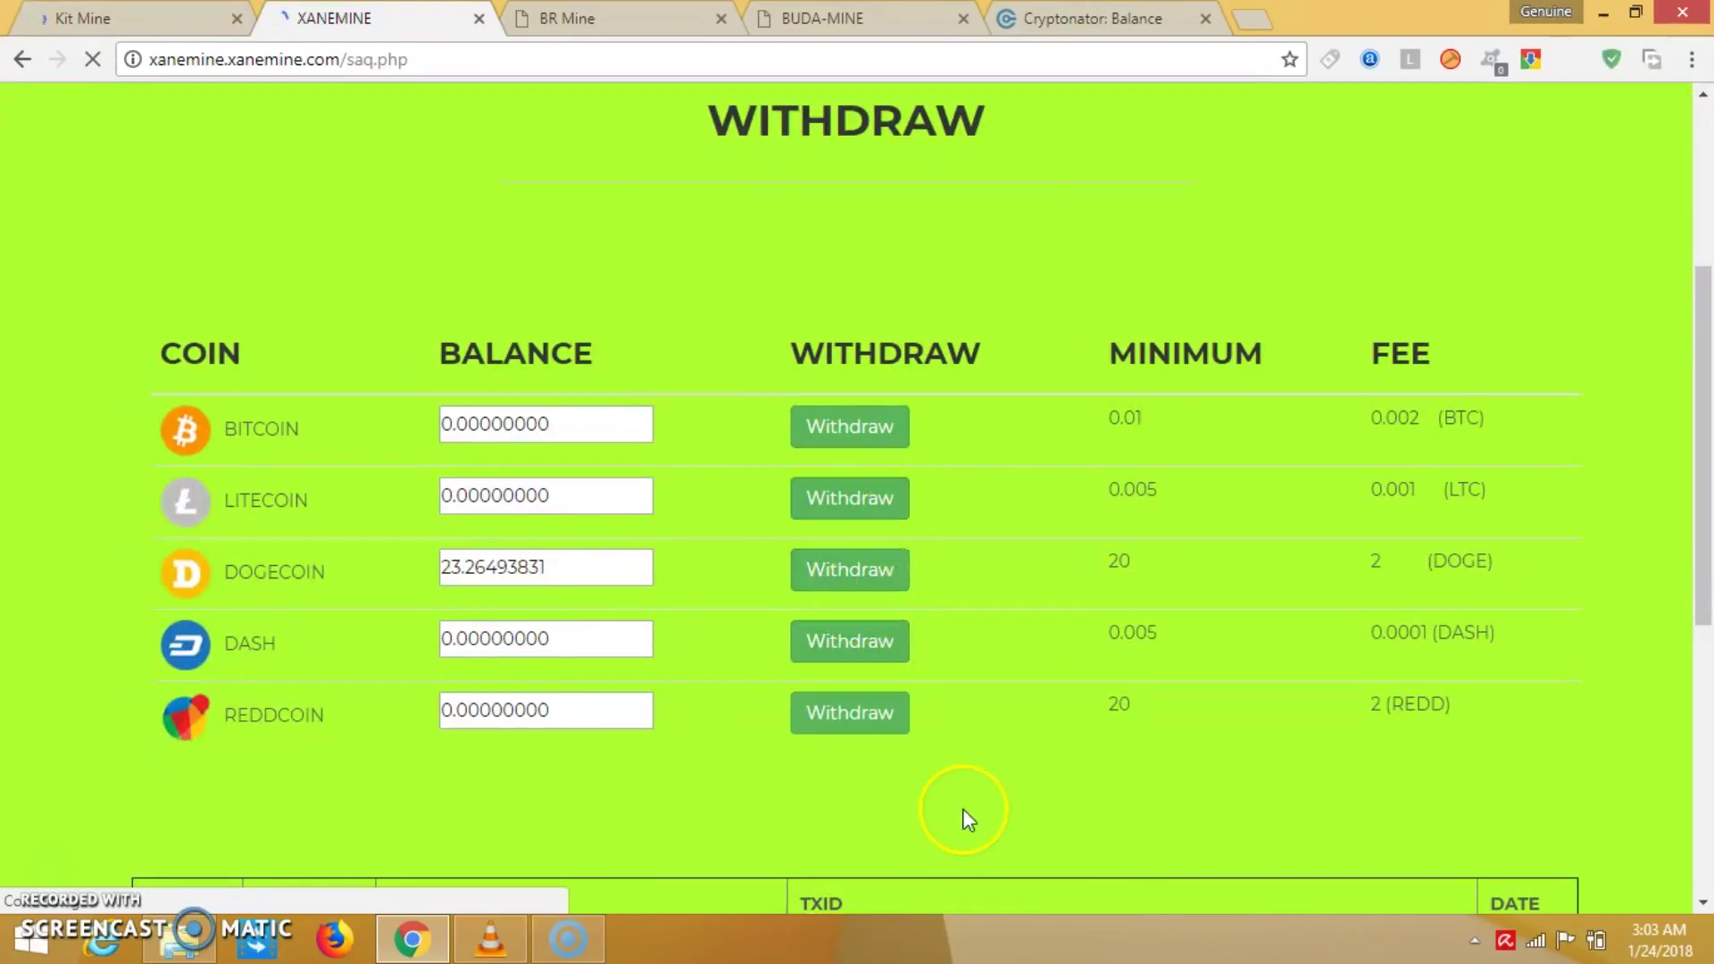
pyautogui.click(823, 600)
# - Glance at the BUDA-MINE and BR Mine tabs, then re-request the Dogecoin withdrawal
pyautogui.click(746, 17)
pyautogui.click(631, 18)
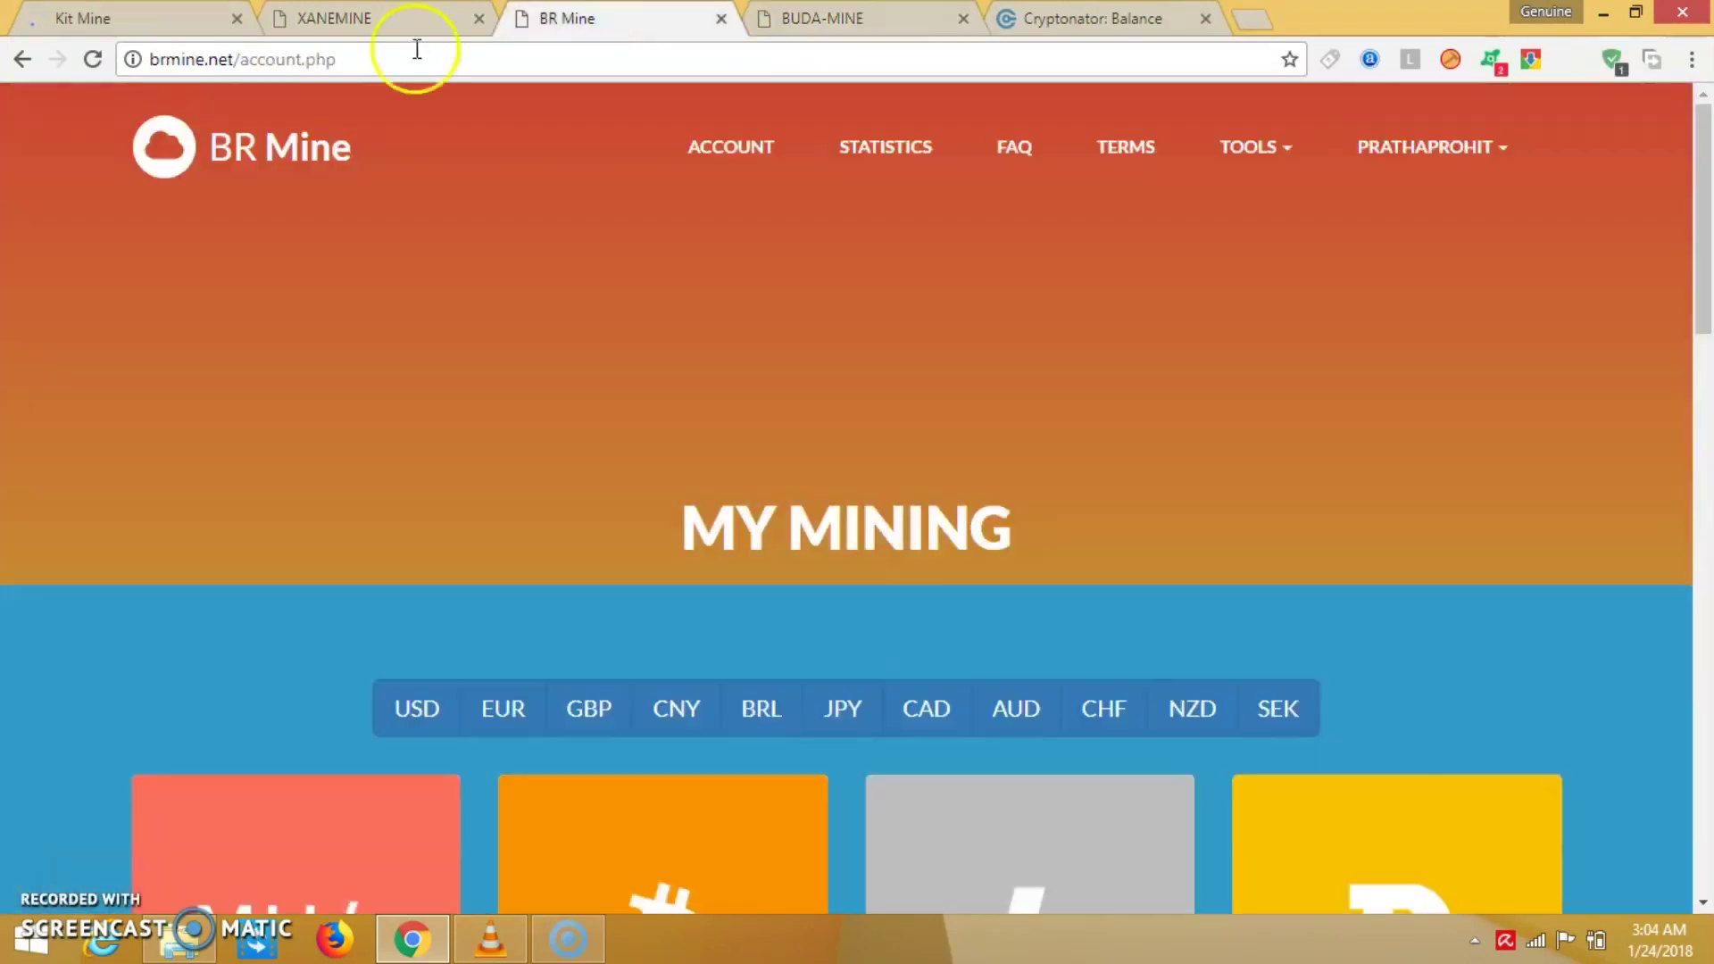
pyautogui.click(339, 18)
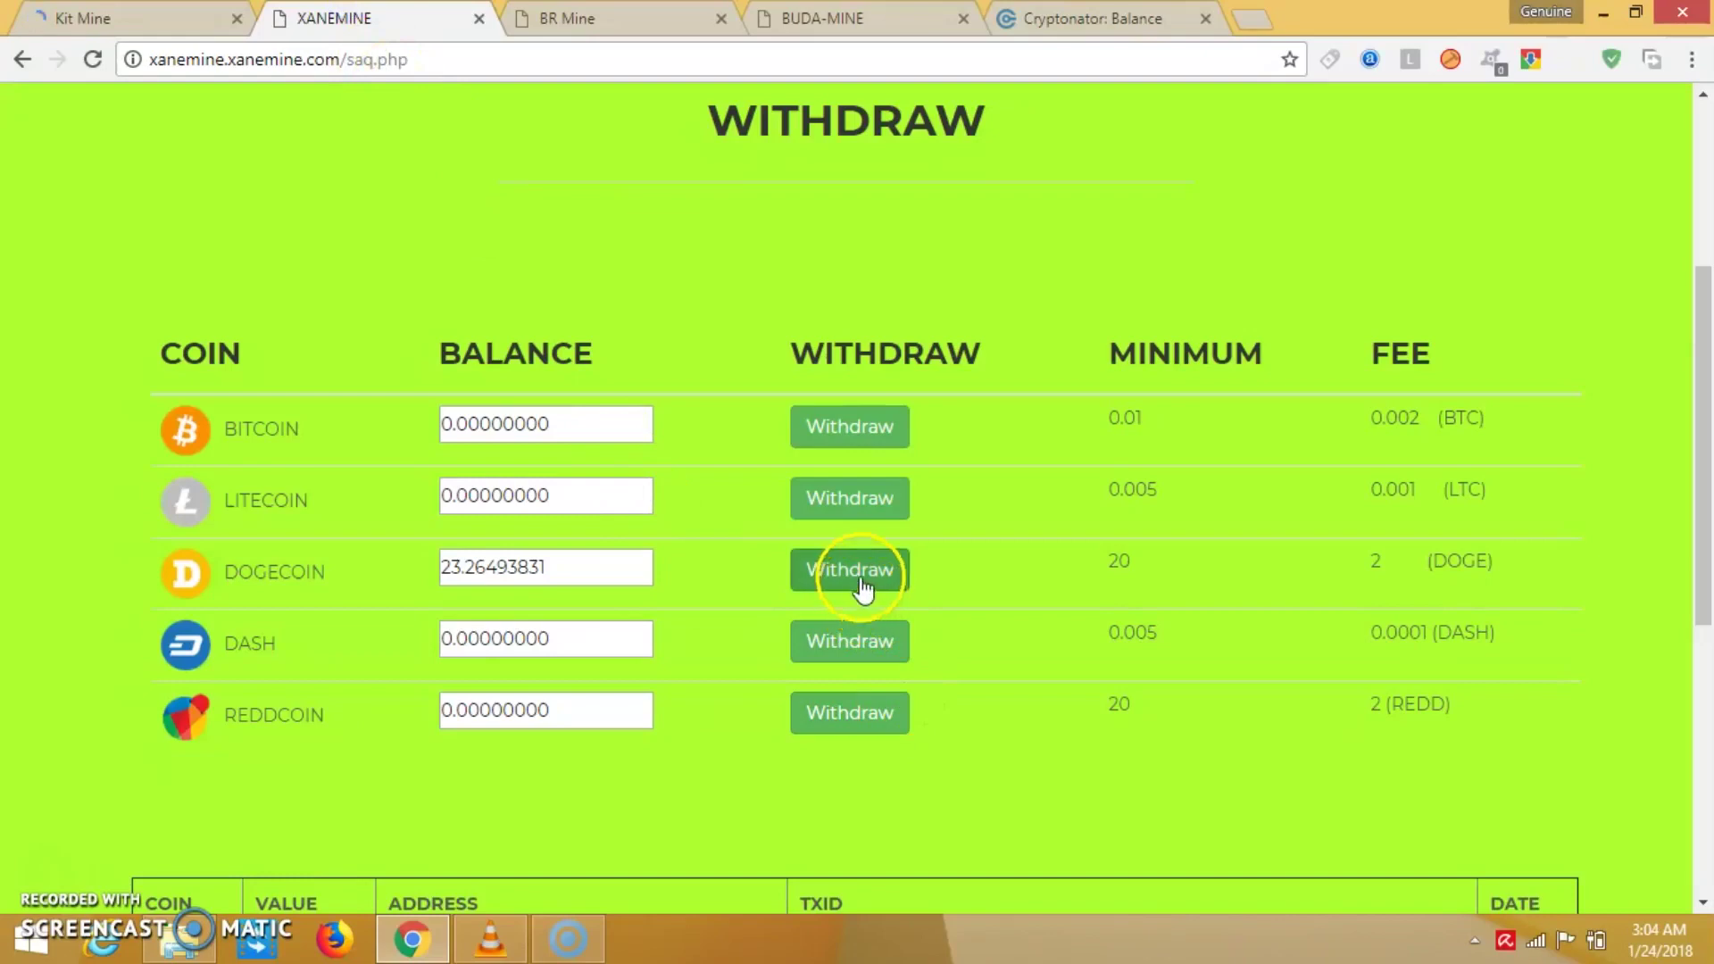
pyautogui.click(854, 575)
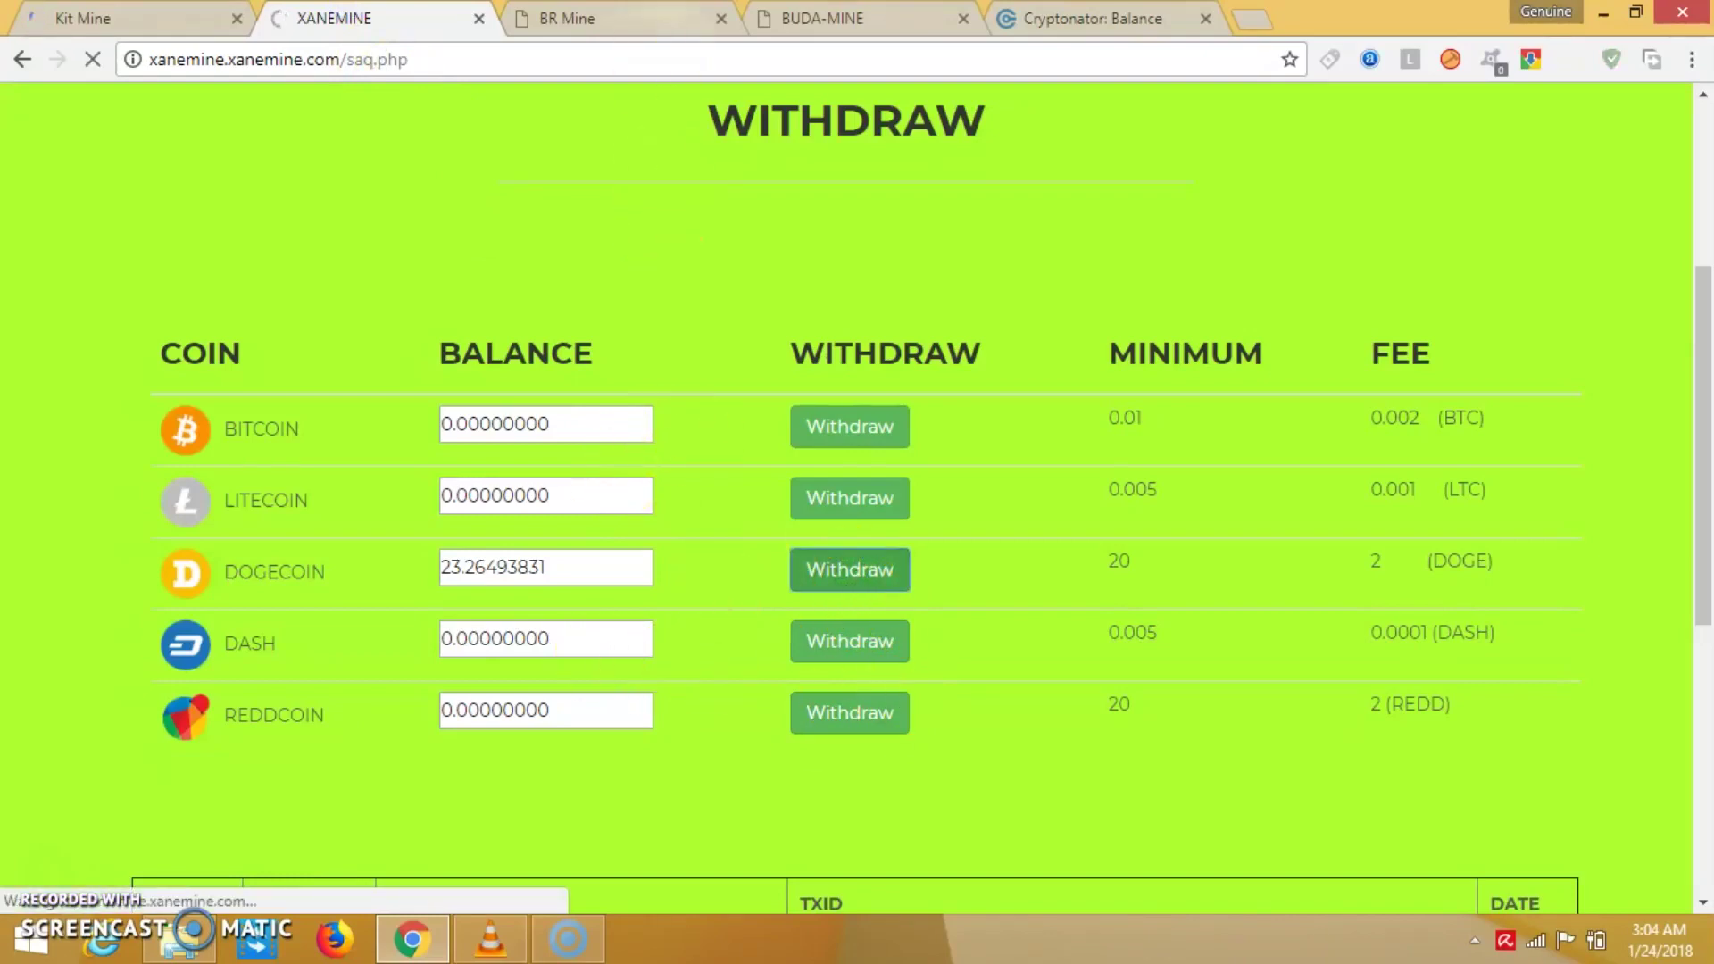
# - Review BR Mine's 11.7567 DOGE balance, start MH/s mining, then view BUDA-MINE's dashboard
pyautogui.click(620, 17)
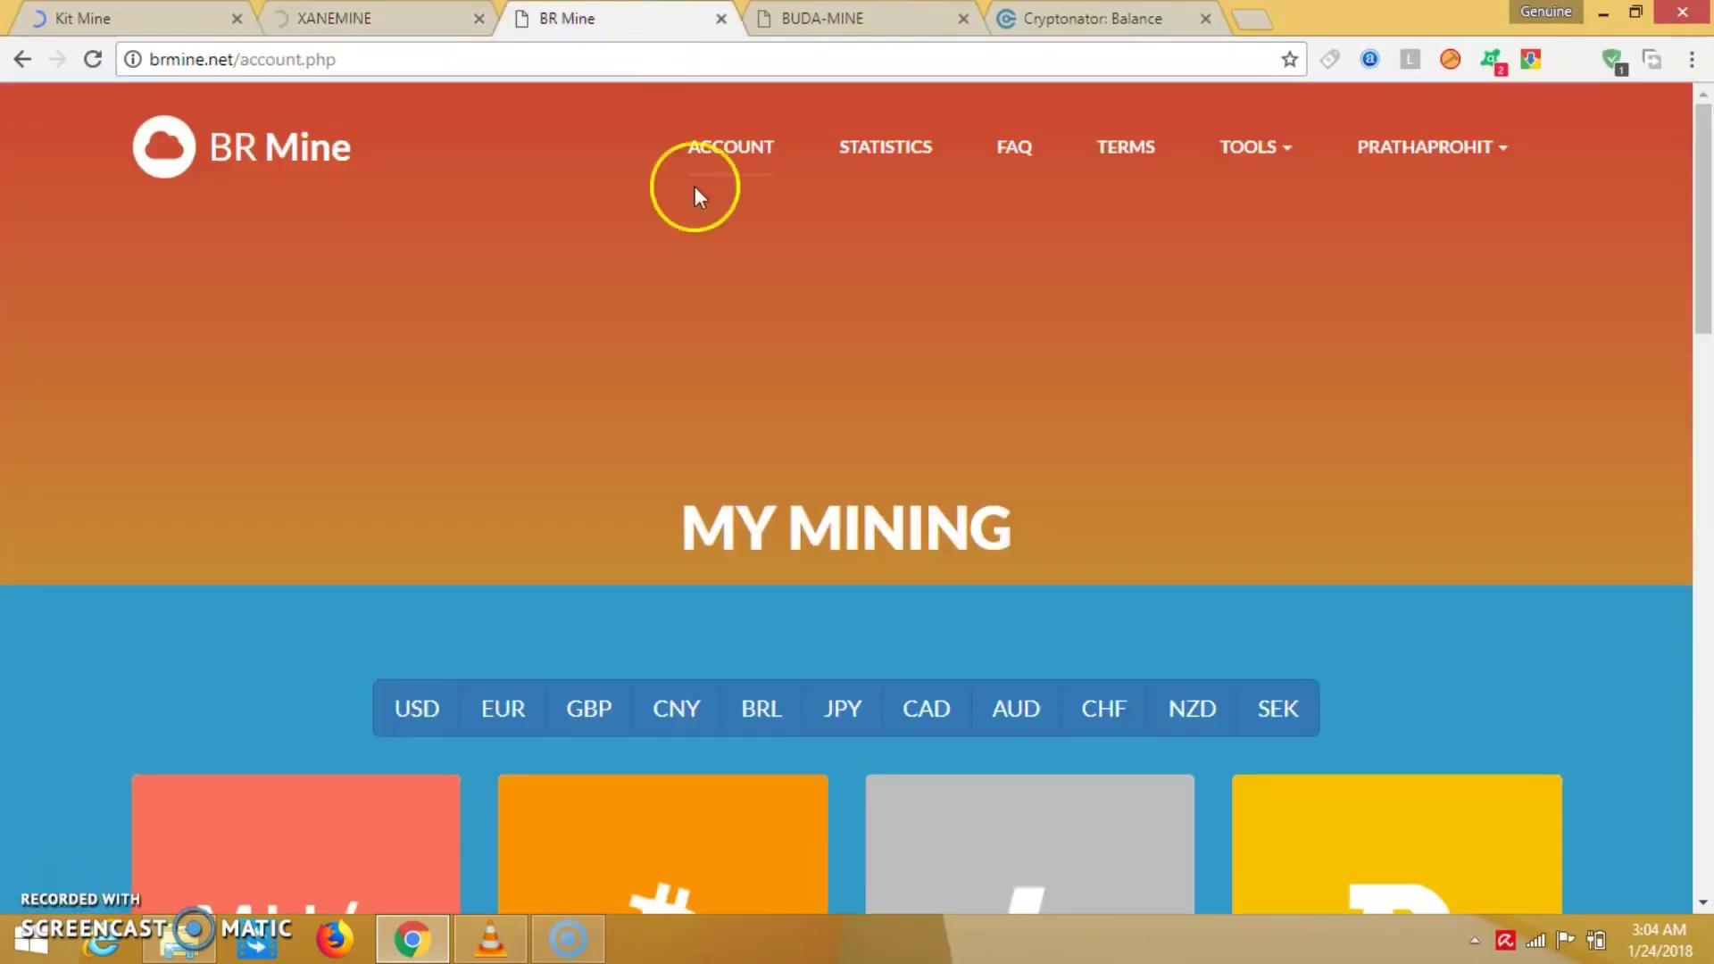
pyautogui.scroll(-5, 556, 583)
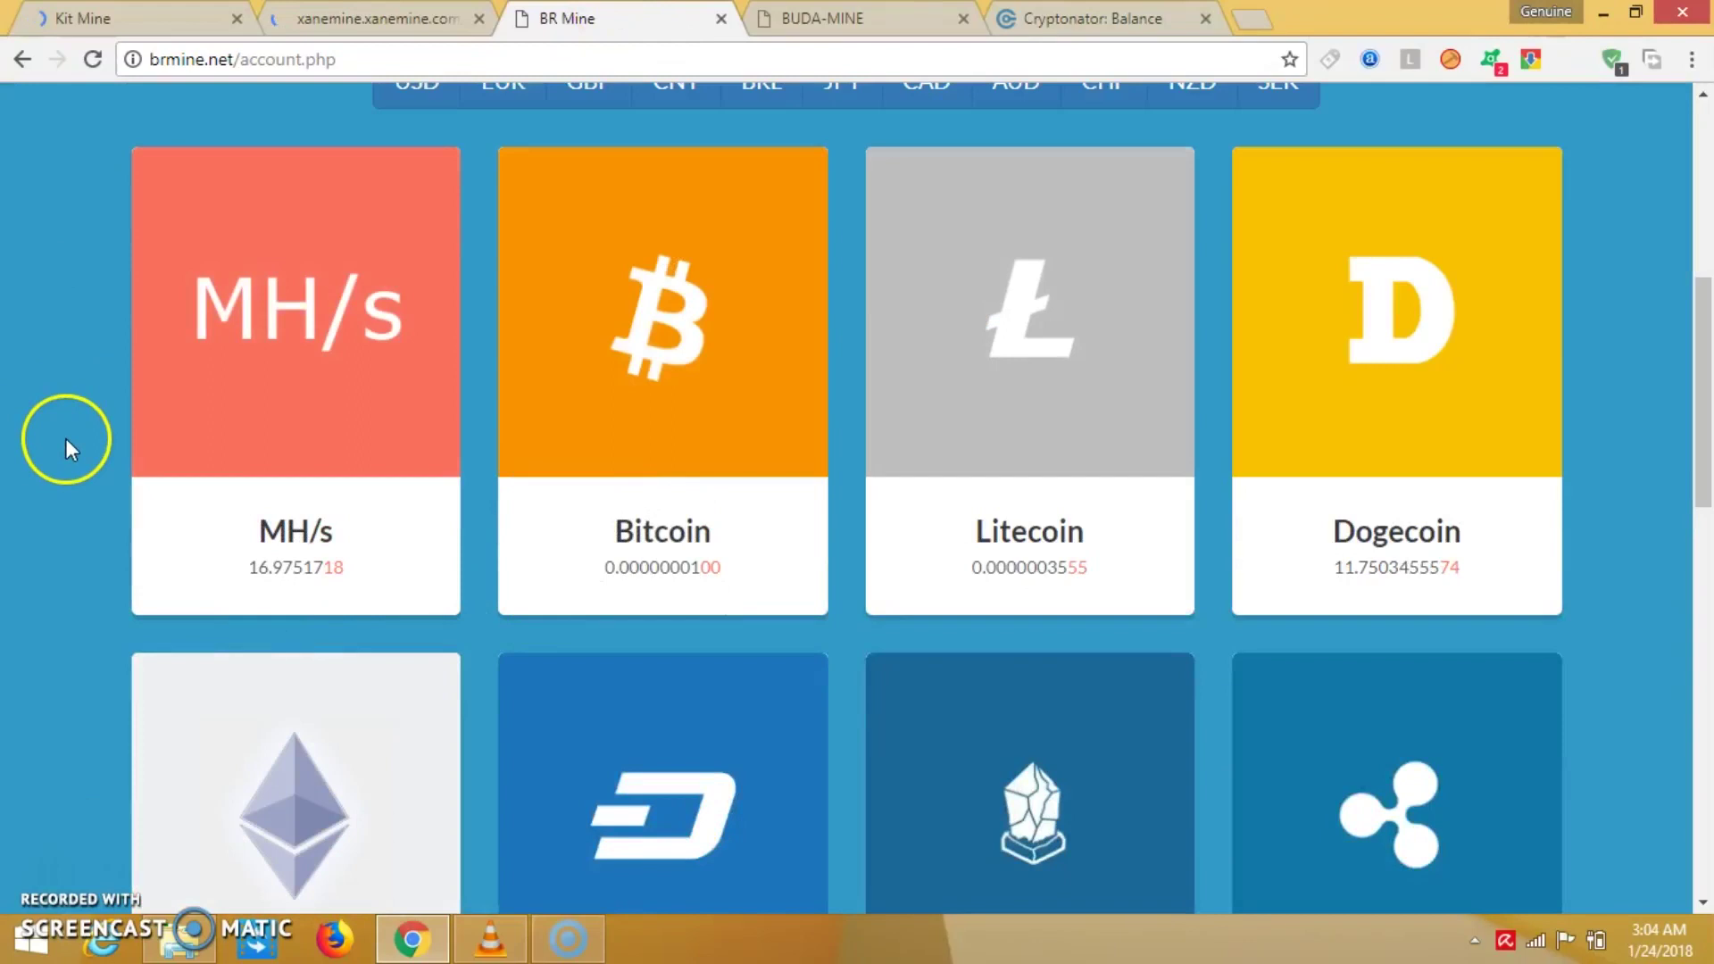
pyautogui.moveTo(297, 380)
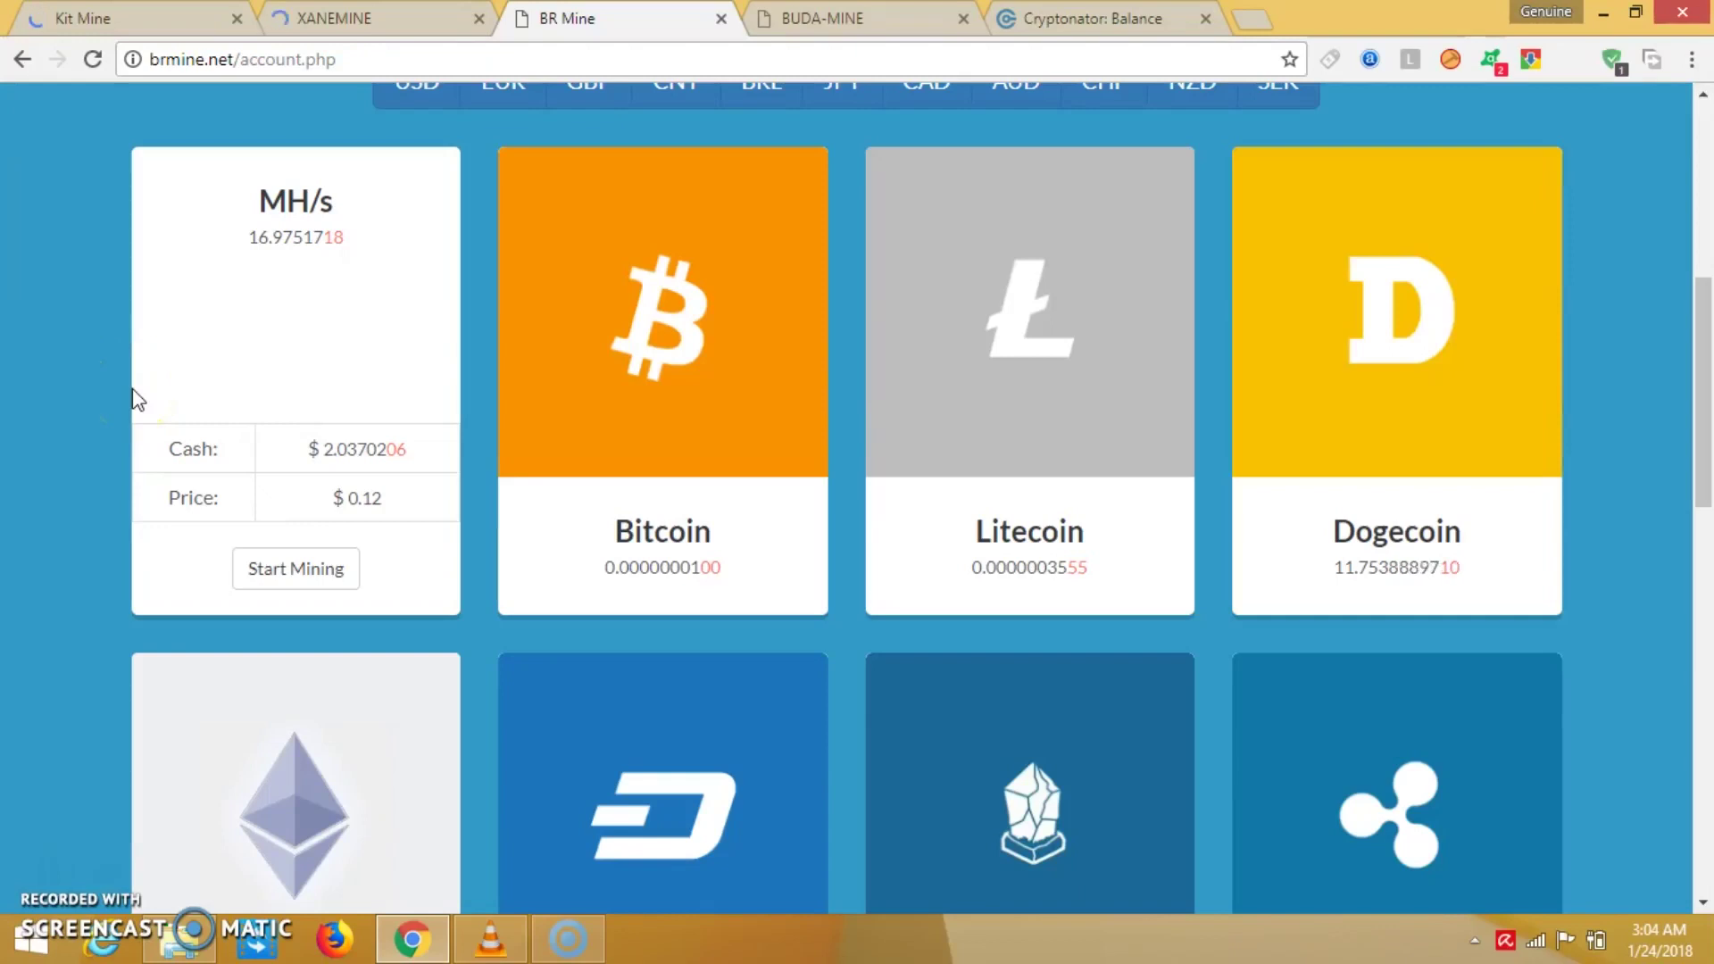
pyautogui.click(295, 587)
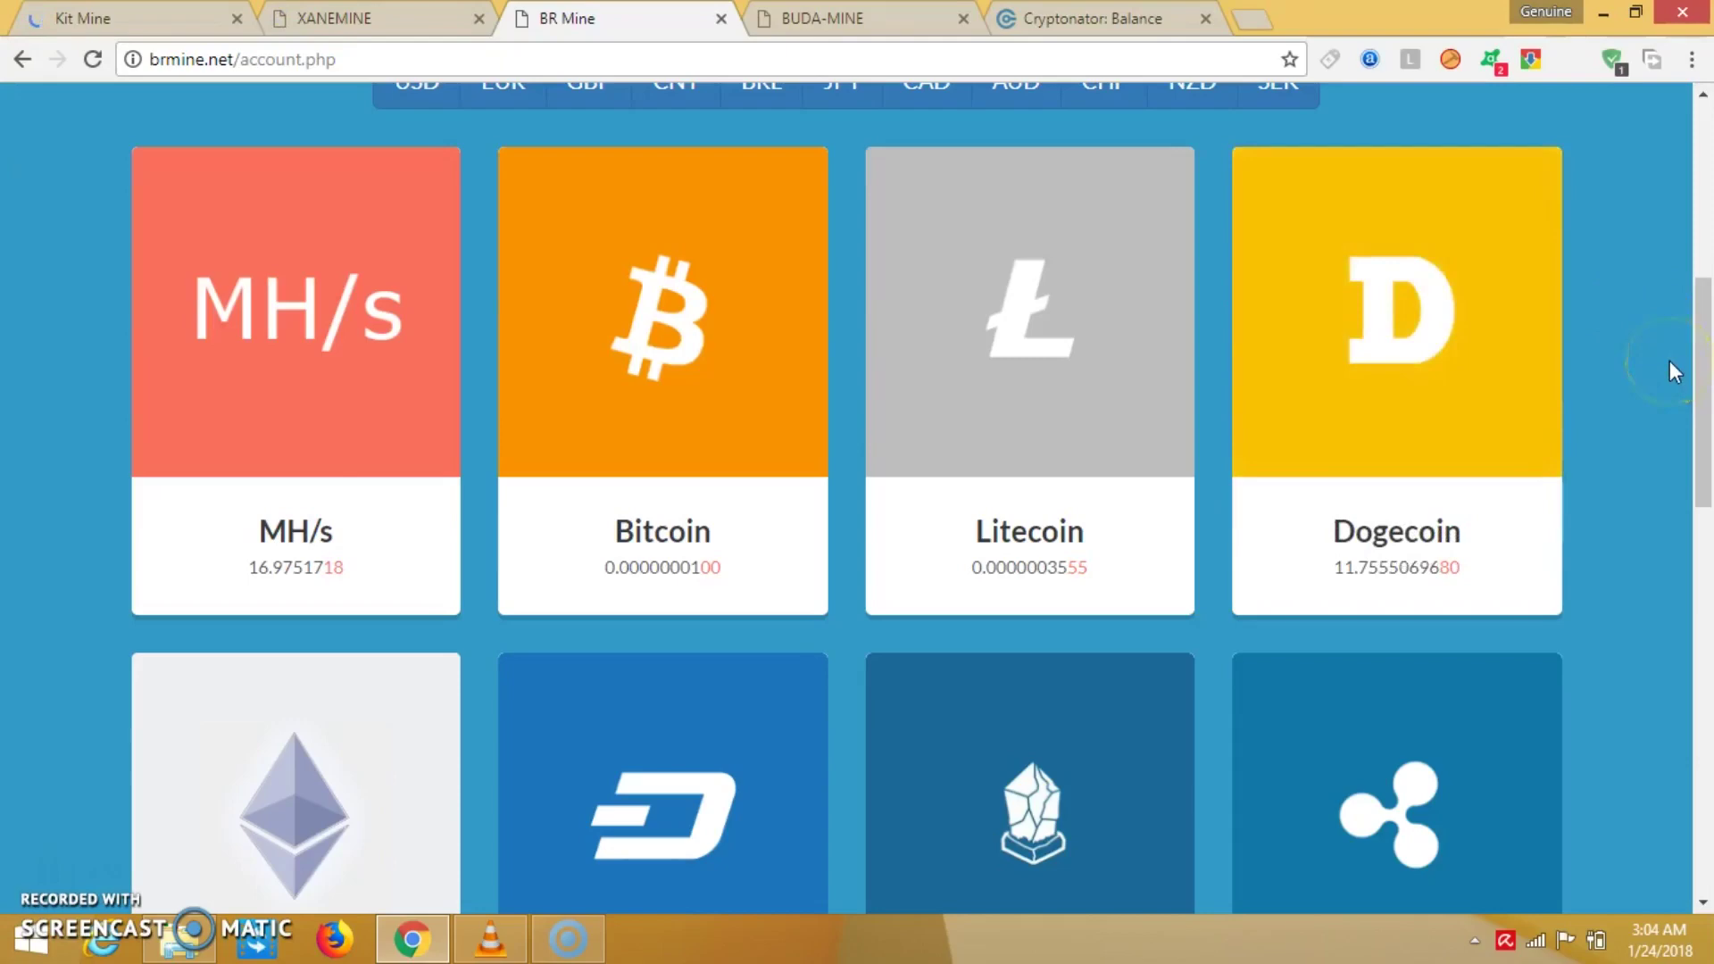
pyautogui.moveTo(1397, 381)
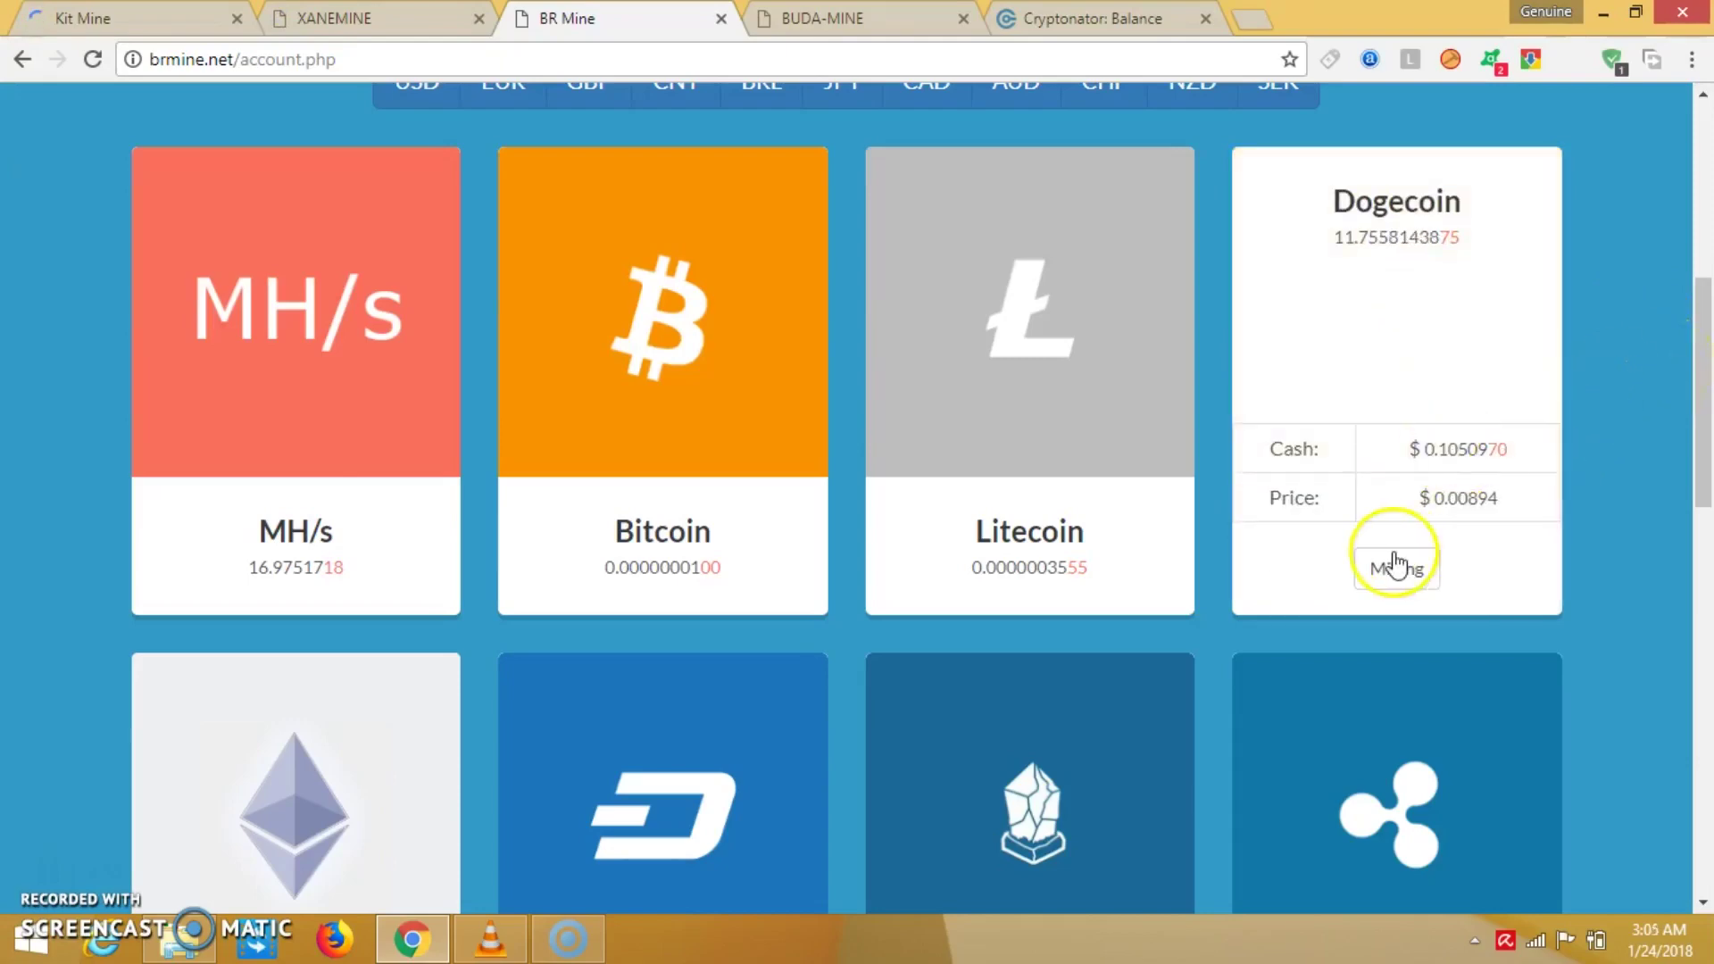
pyautogui.scroll(-4, 992, 511)
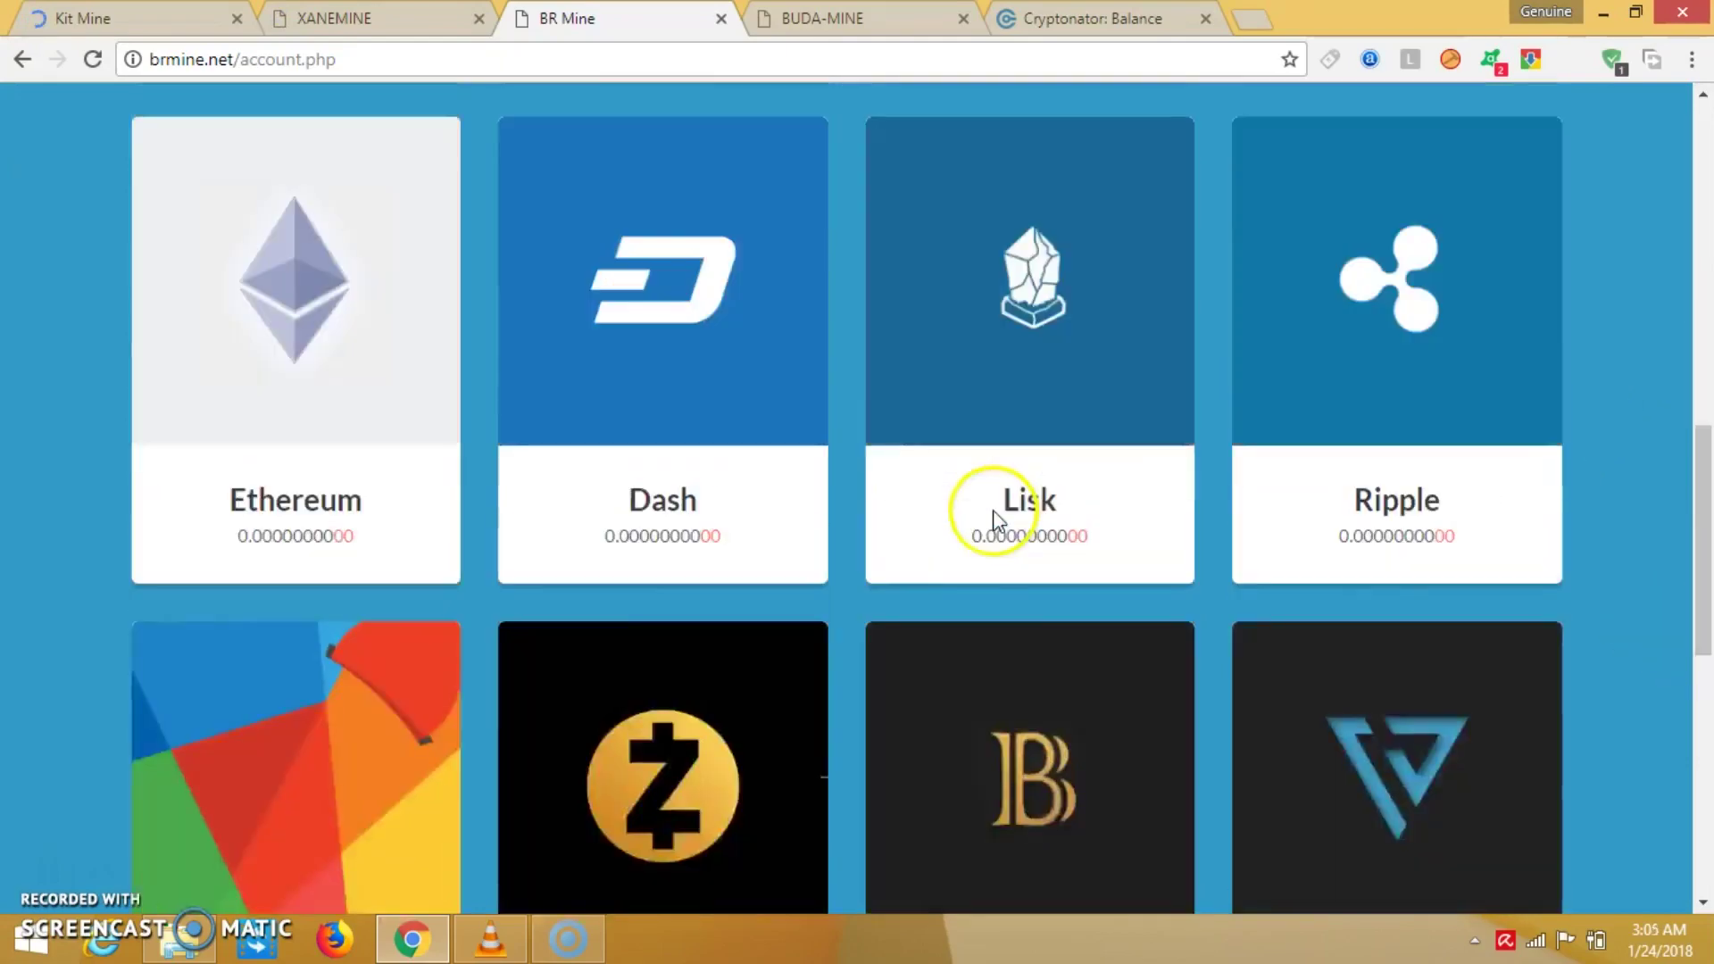
pyautogui.scroll(-2, 785, 363)
pyautogui.scroll(-5, 735, 509)
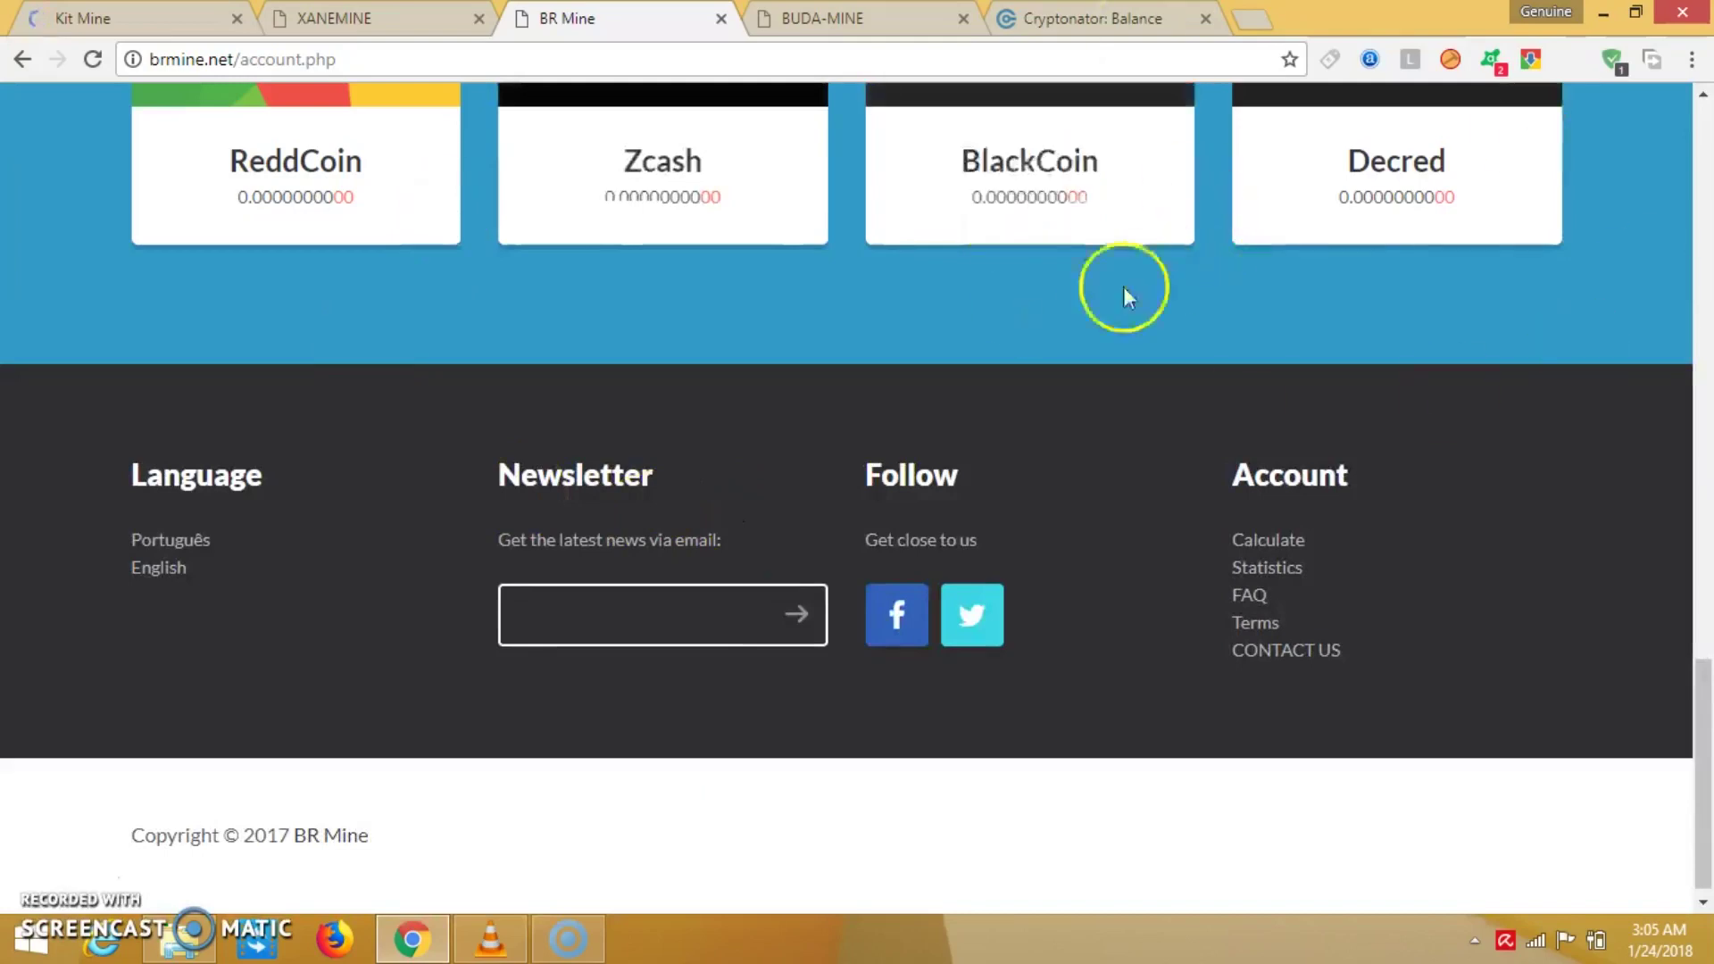
pyautogui.scroll(3, 1251, 352)
pyautogui.scroll(1, 1013, 689)
pyautogui.scroll(5, 1001, 771)
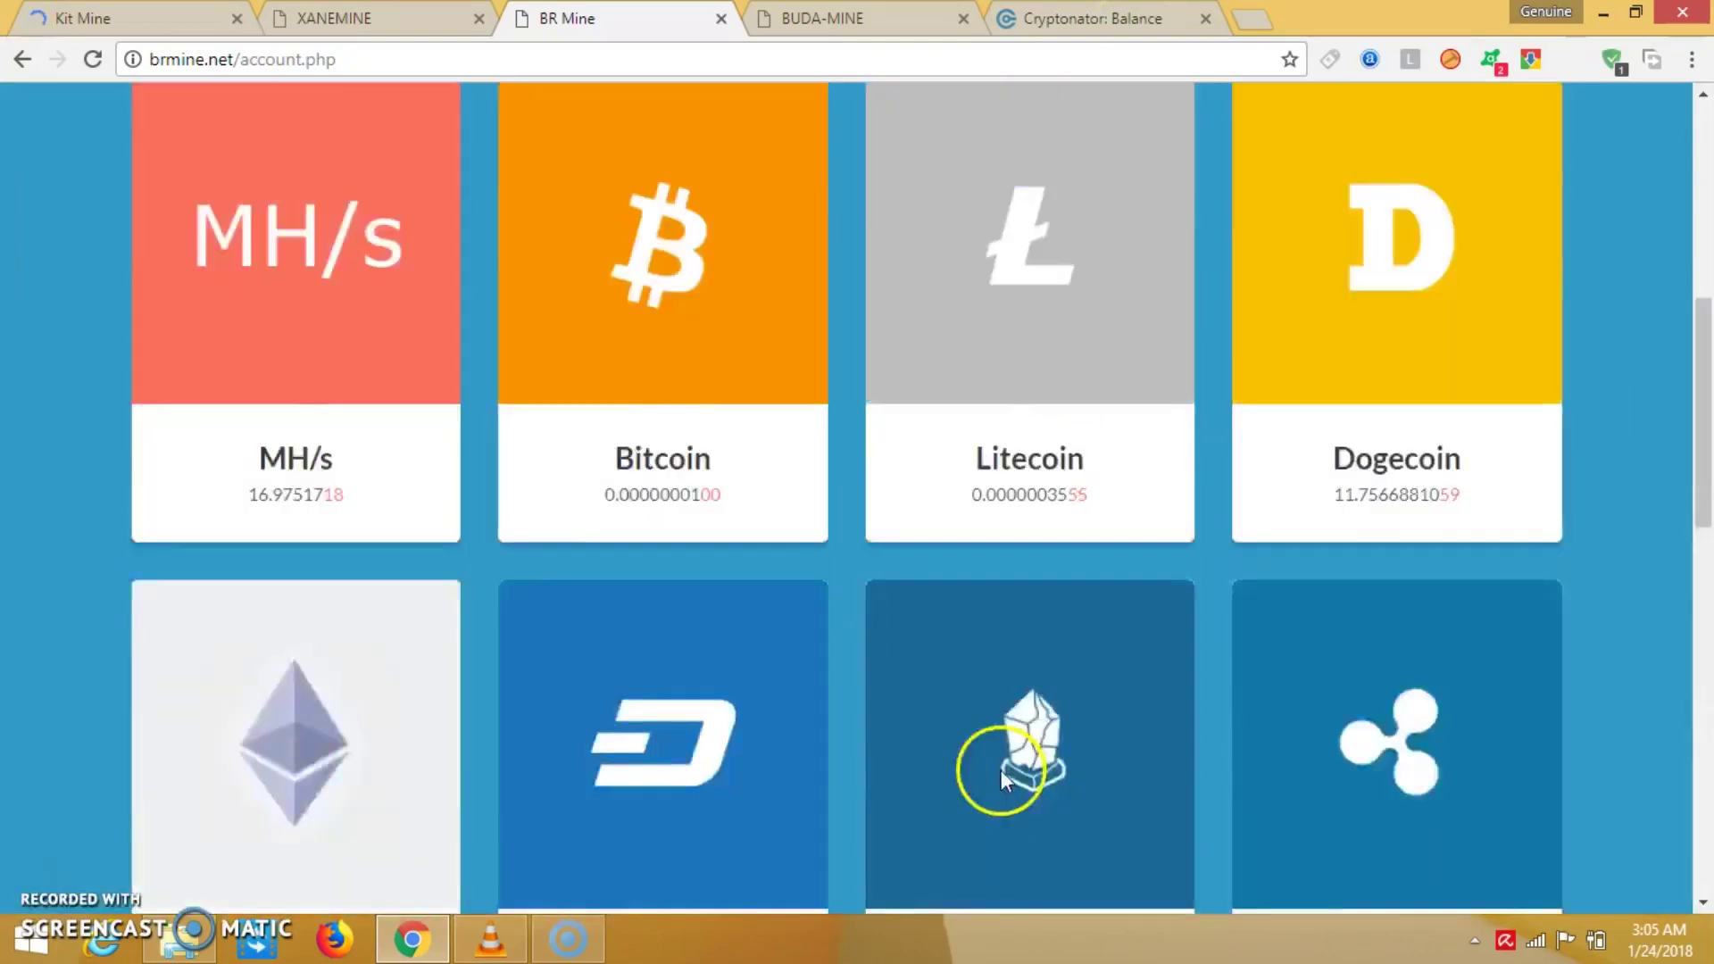
pyautogui.scroll(5, 1000, 769)
pyautogui.click(837, 20)
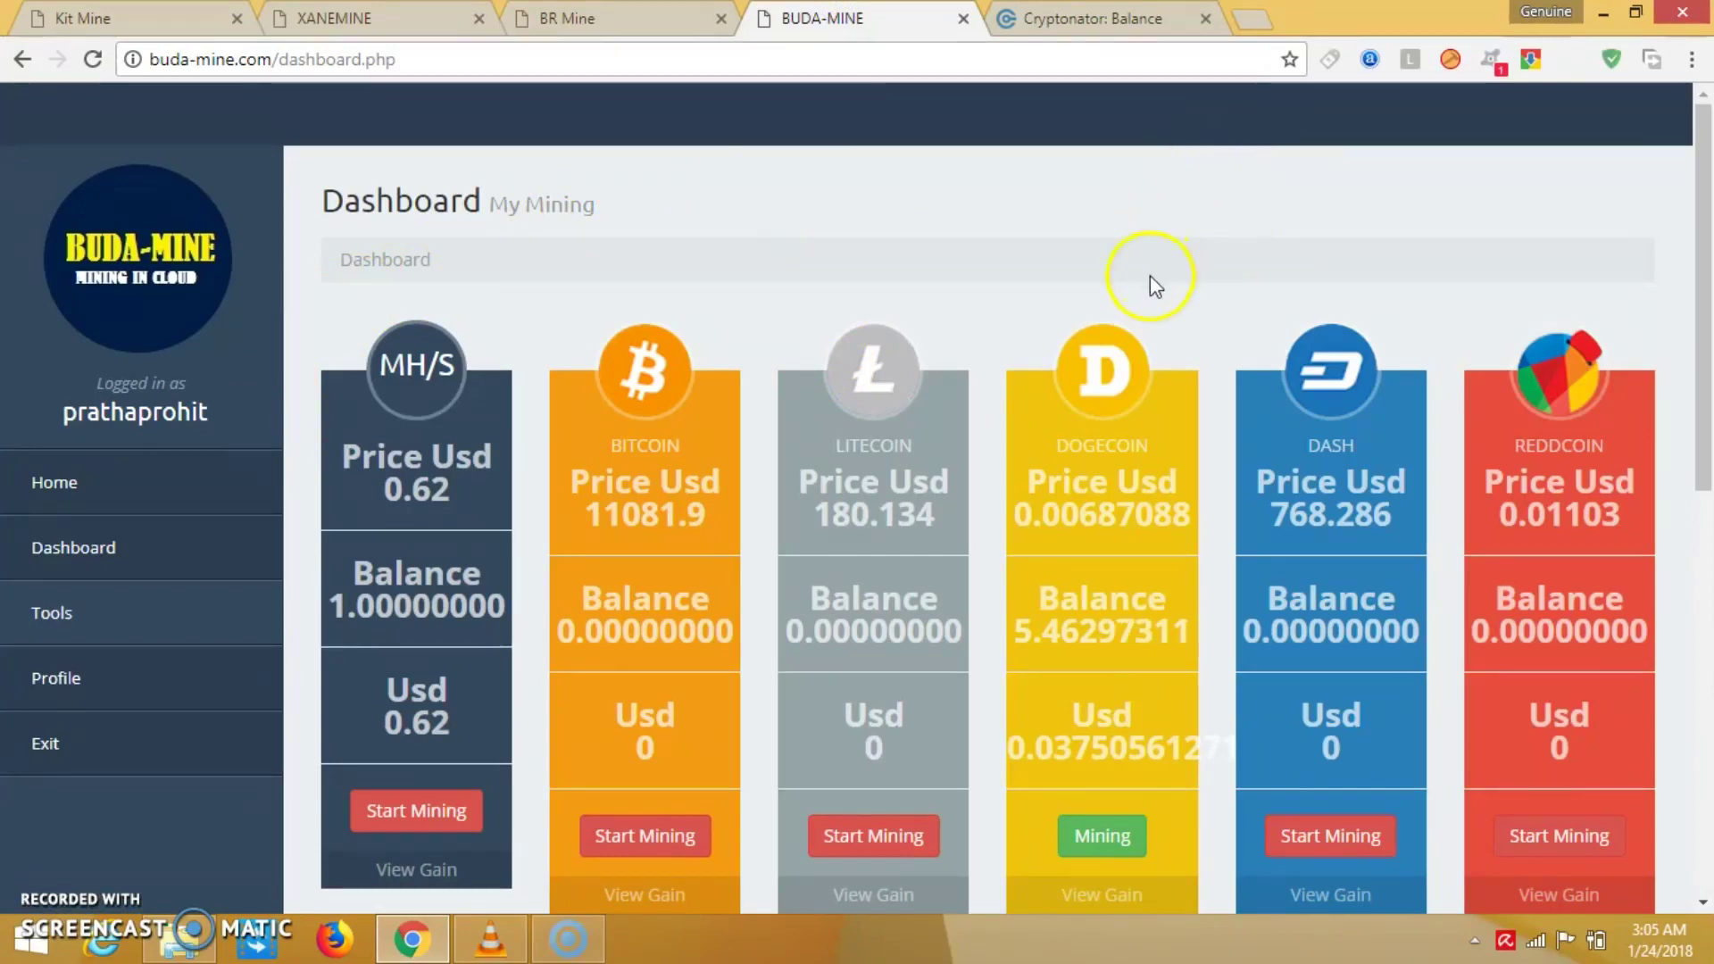
pyautogui.scroll(-2, 856, 276)
pyautogui.scroll(-1, 497, 357)
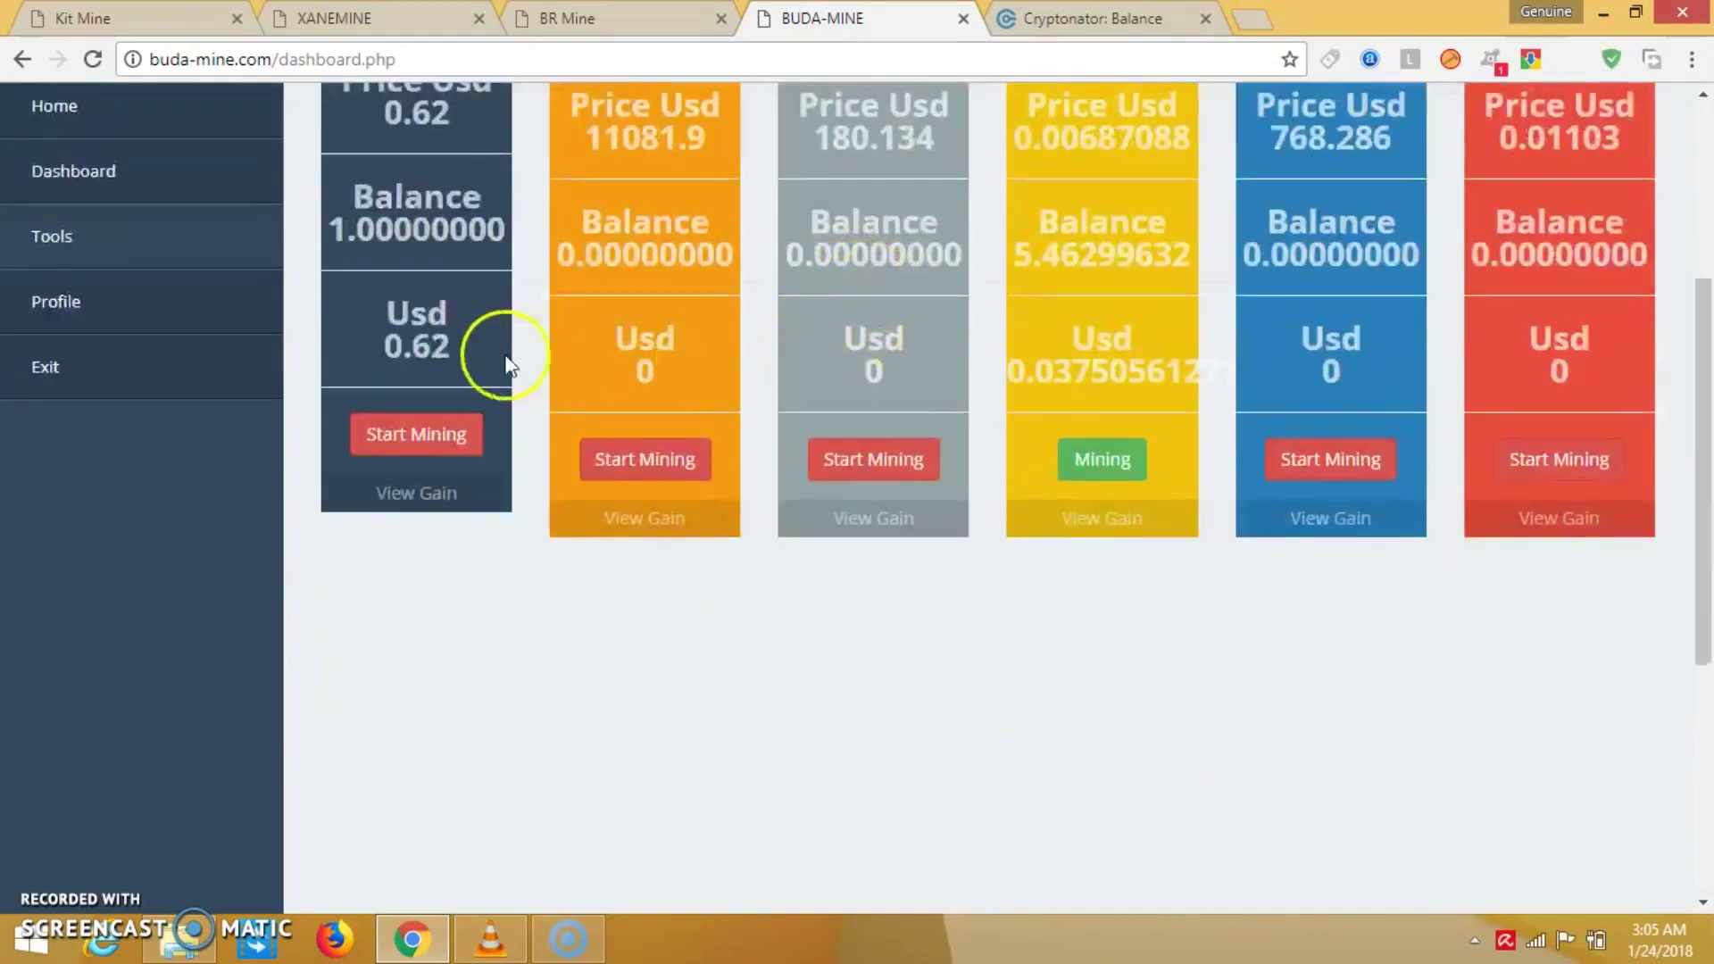
pyautogui.scroll(3, 803, 227)
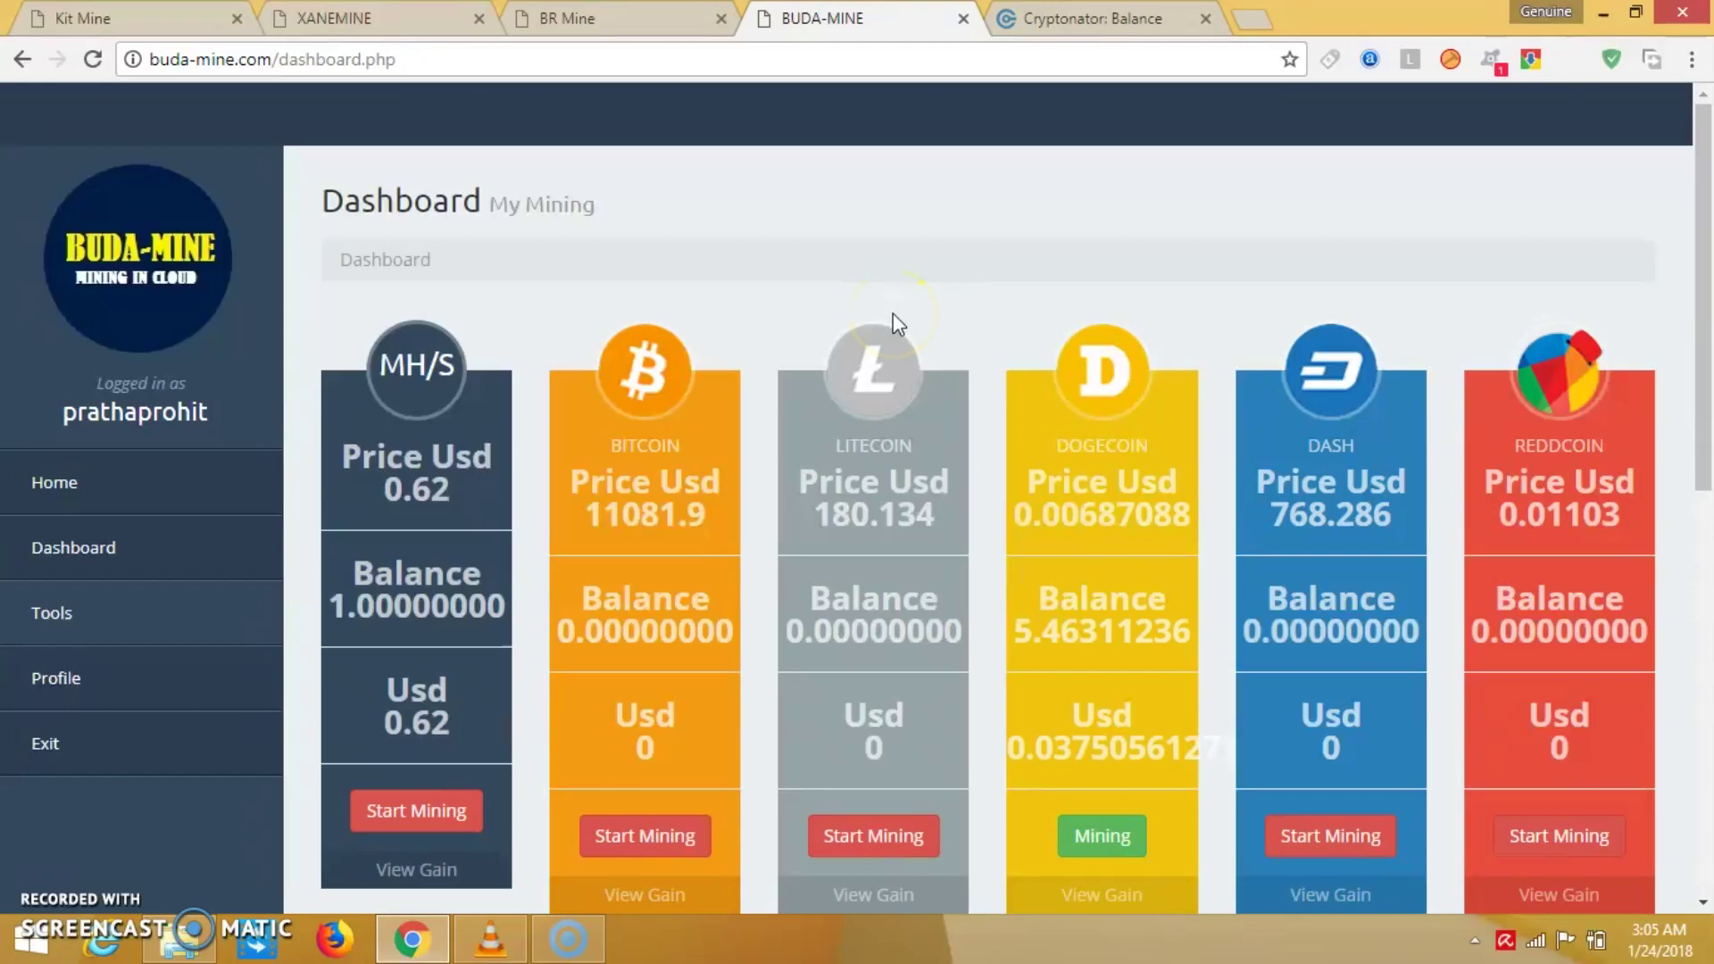
pyautogui.scroll(-1, 1109, 643)
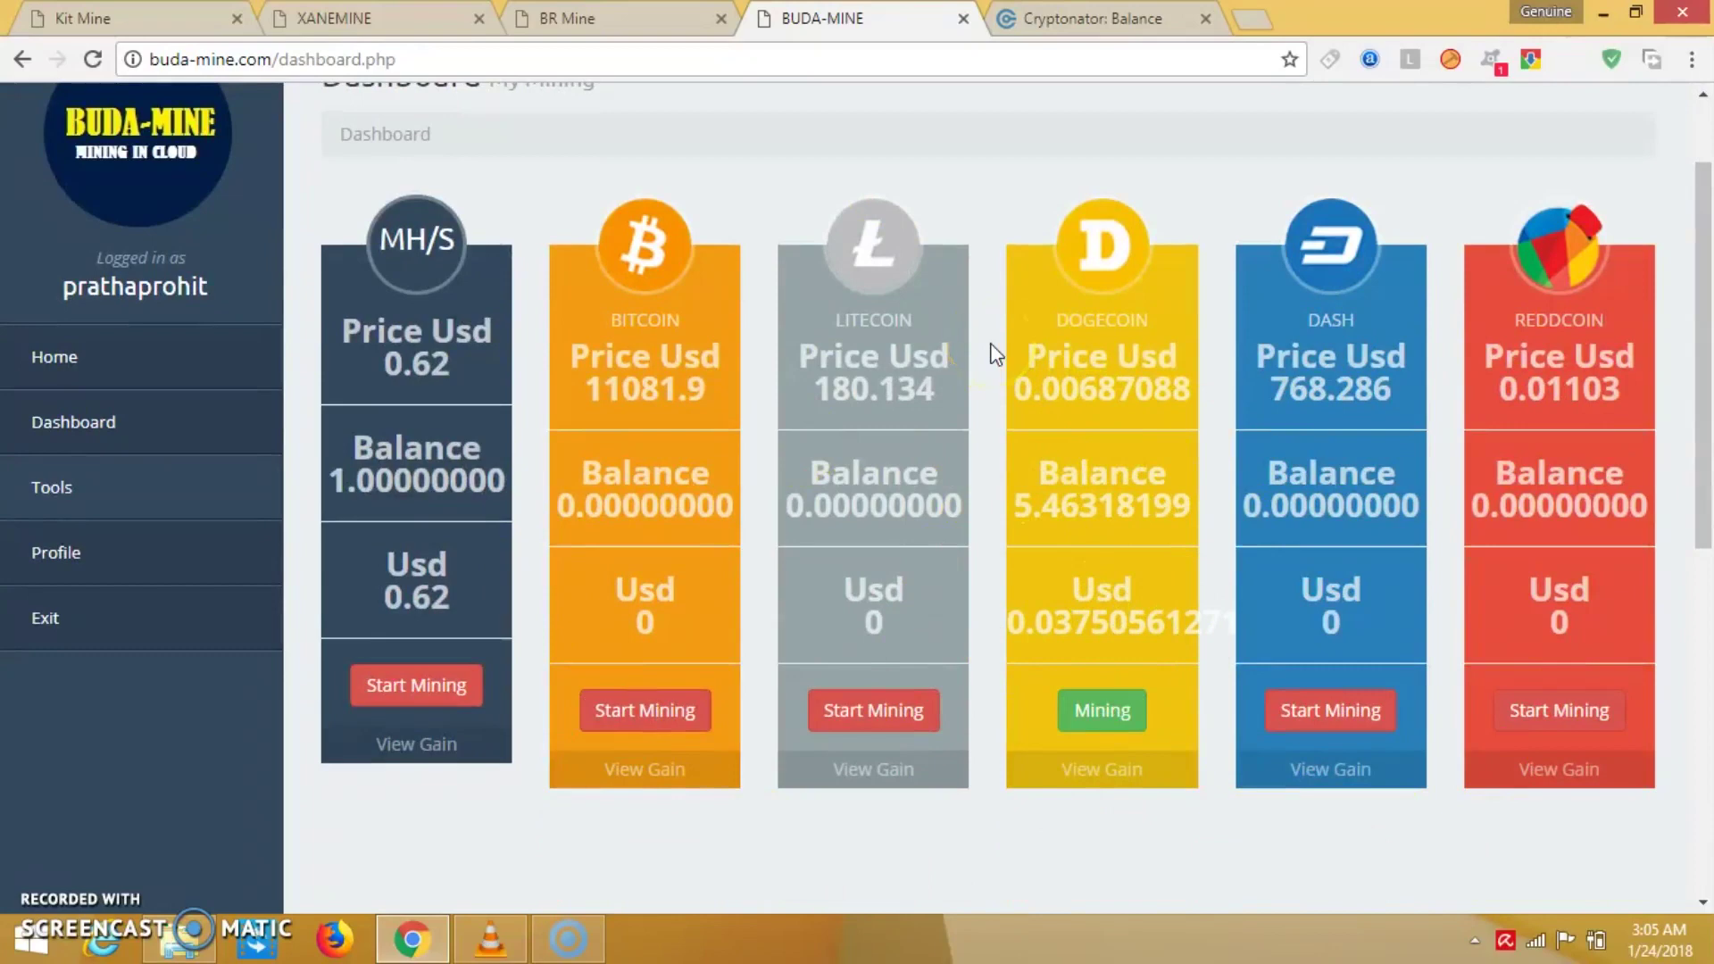
# - Watch BUDA-MINE's Dogecoin balance reach about 5.4632 DOGE, then return to BR Mine
pyautogui.click(1123, 395)
pyautogui.click(579, 16)
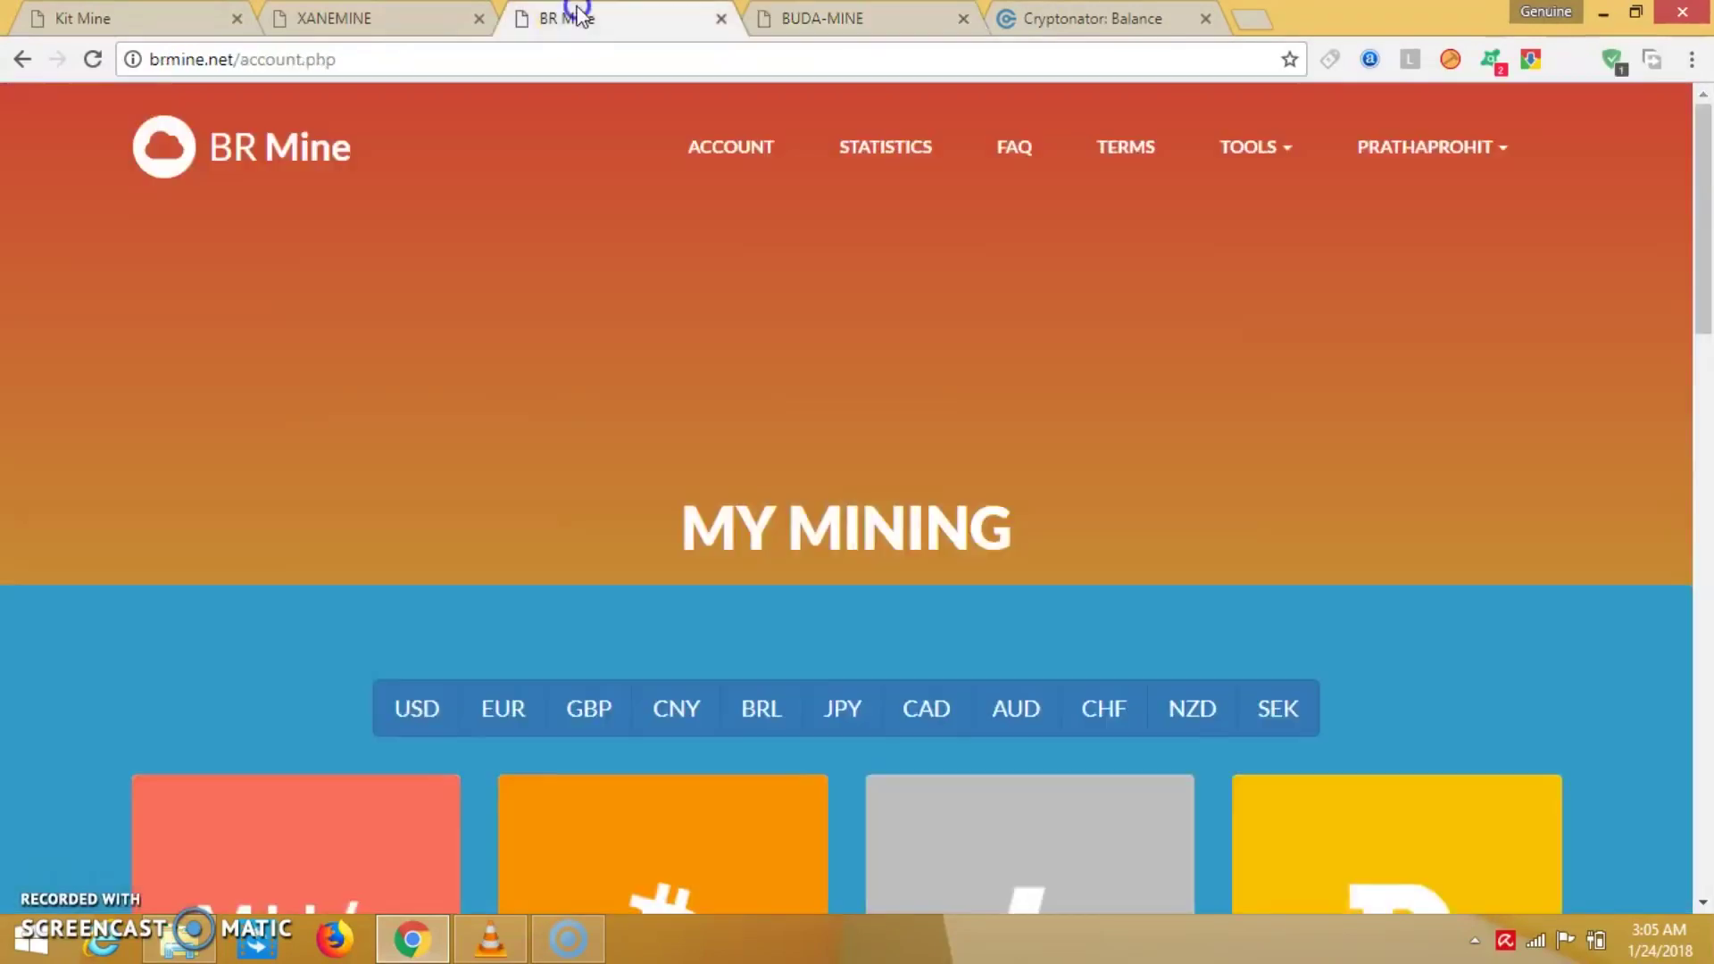
# - Open BR Mine's withdraw page through the TOOLS menu
pyautogui.click(1258, 150)
pyautogui.click(1276, 268)
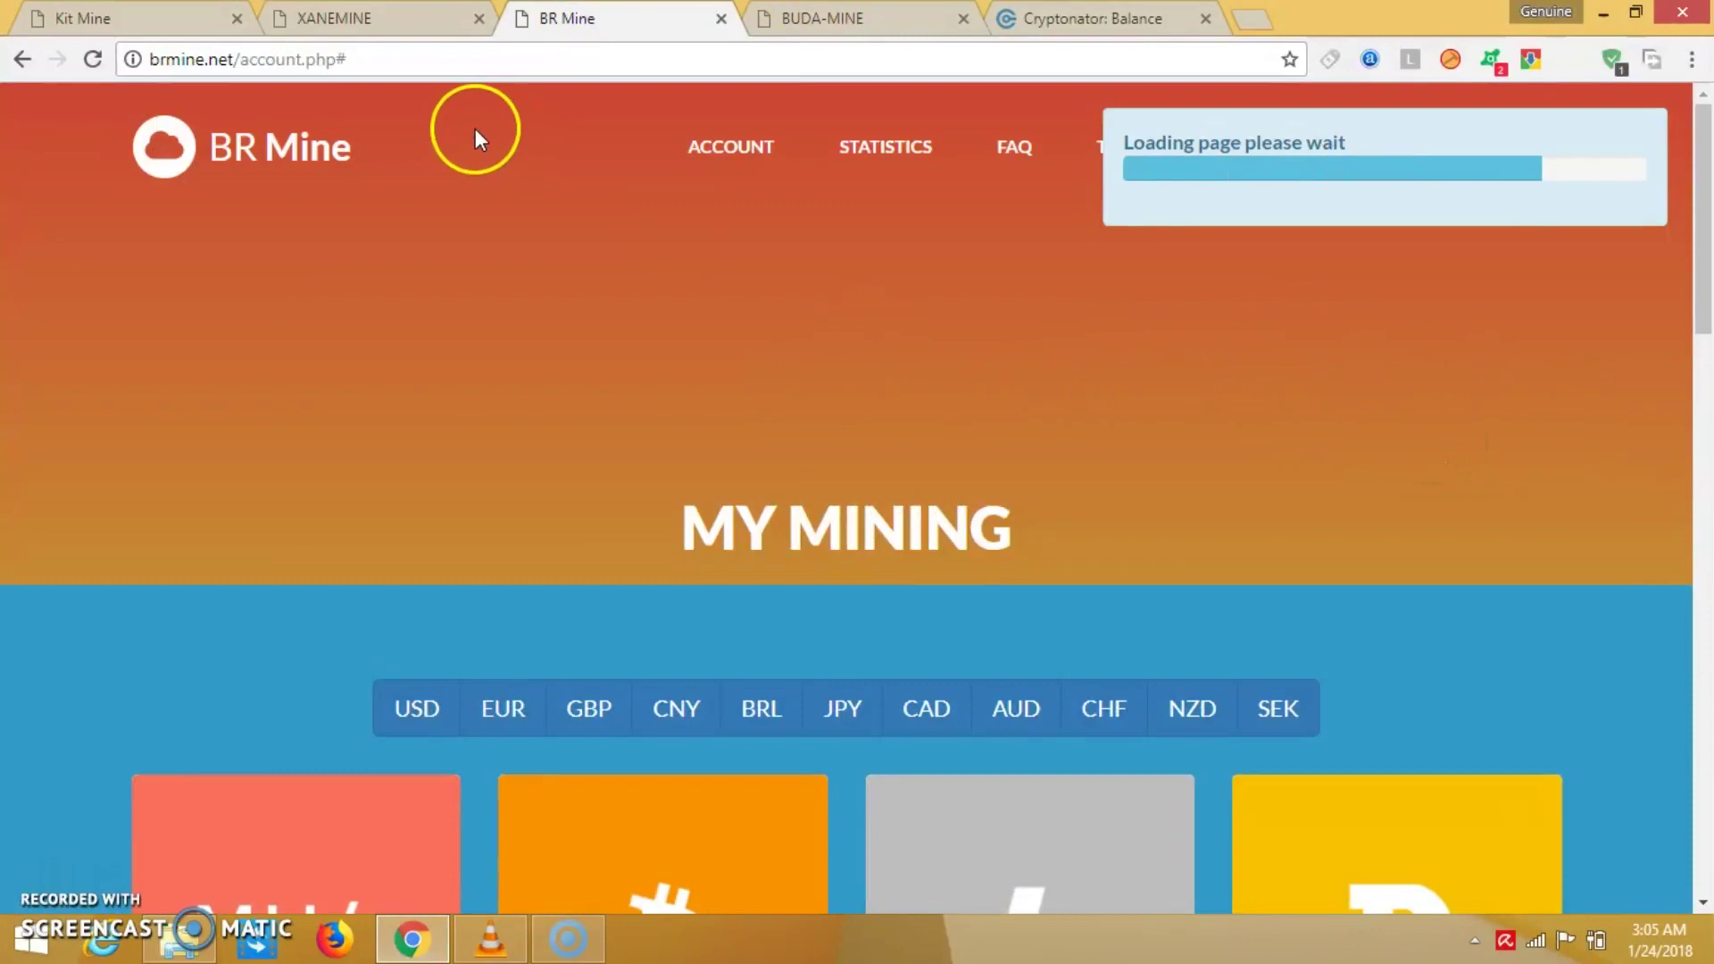
# - Request withdrawal of XANEMINE's 23.26493831 DOGE, then view Kit Mine's withdraw history
pyautogui.click(363, 18)
pyautogui.scroll(-2, 696, 564)
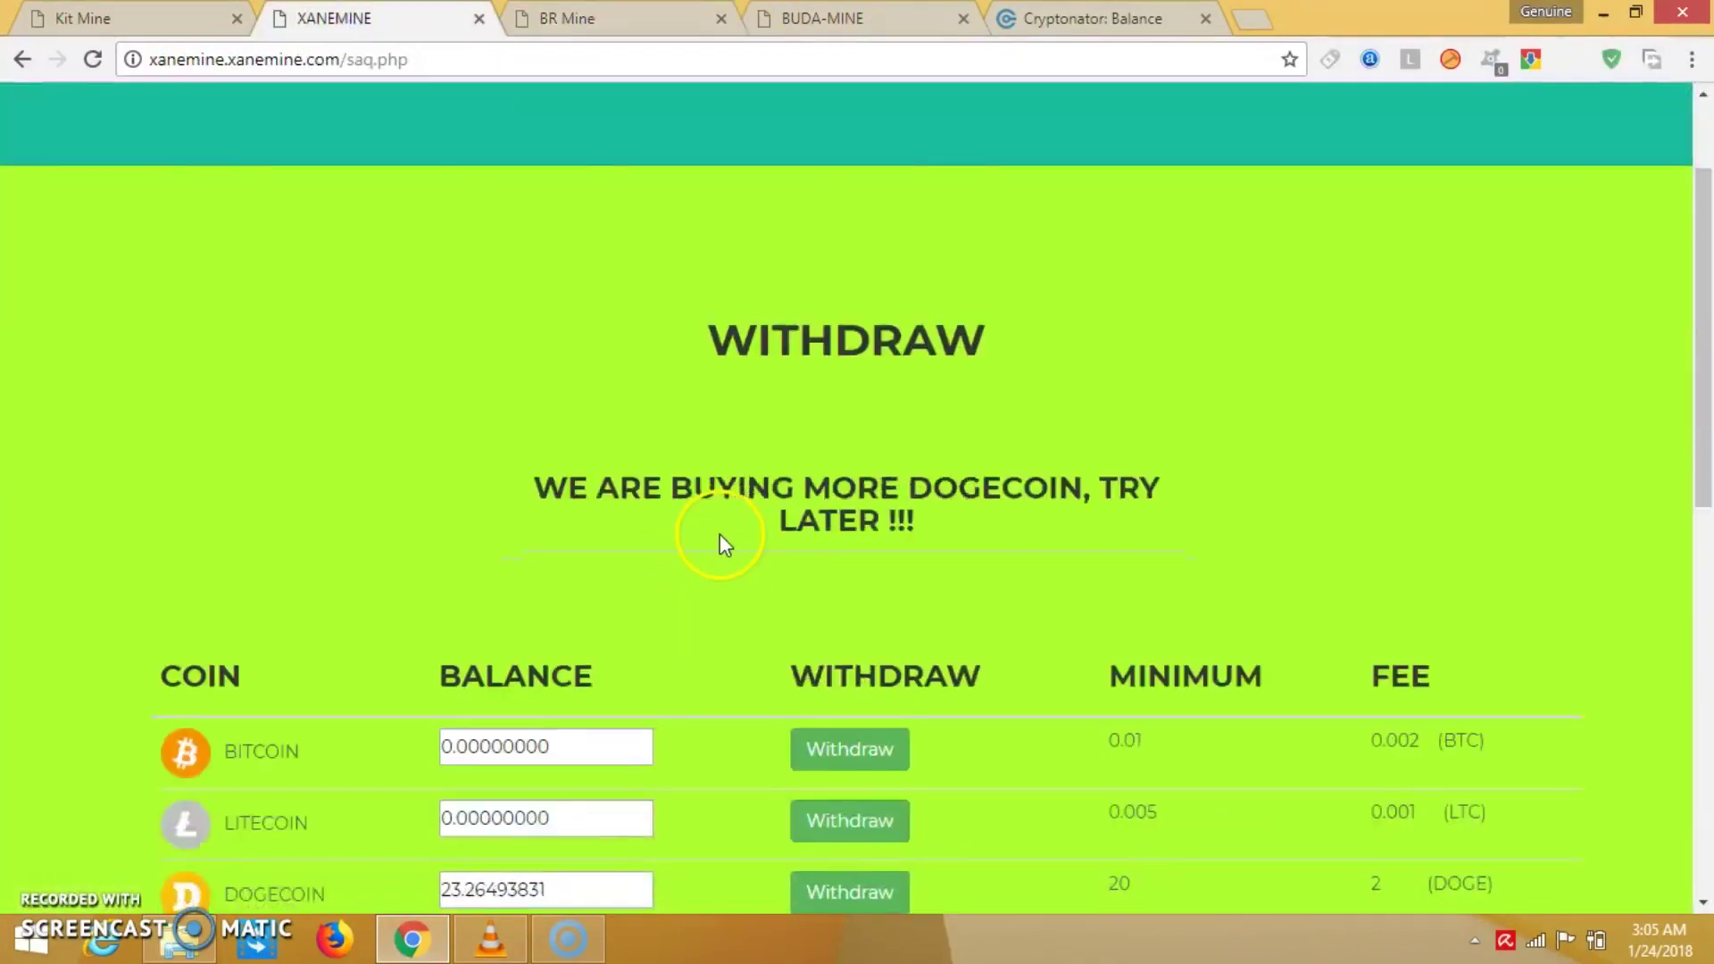
pyautogui.scroll(-3, 718, 540)
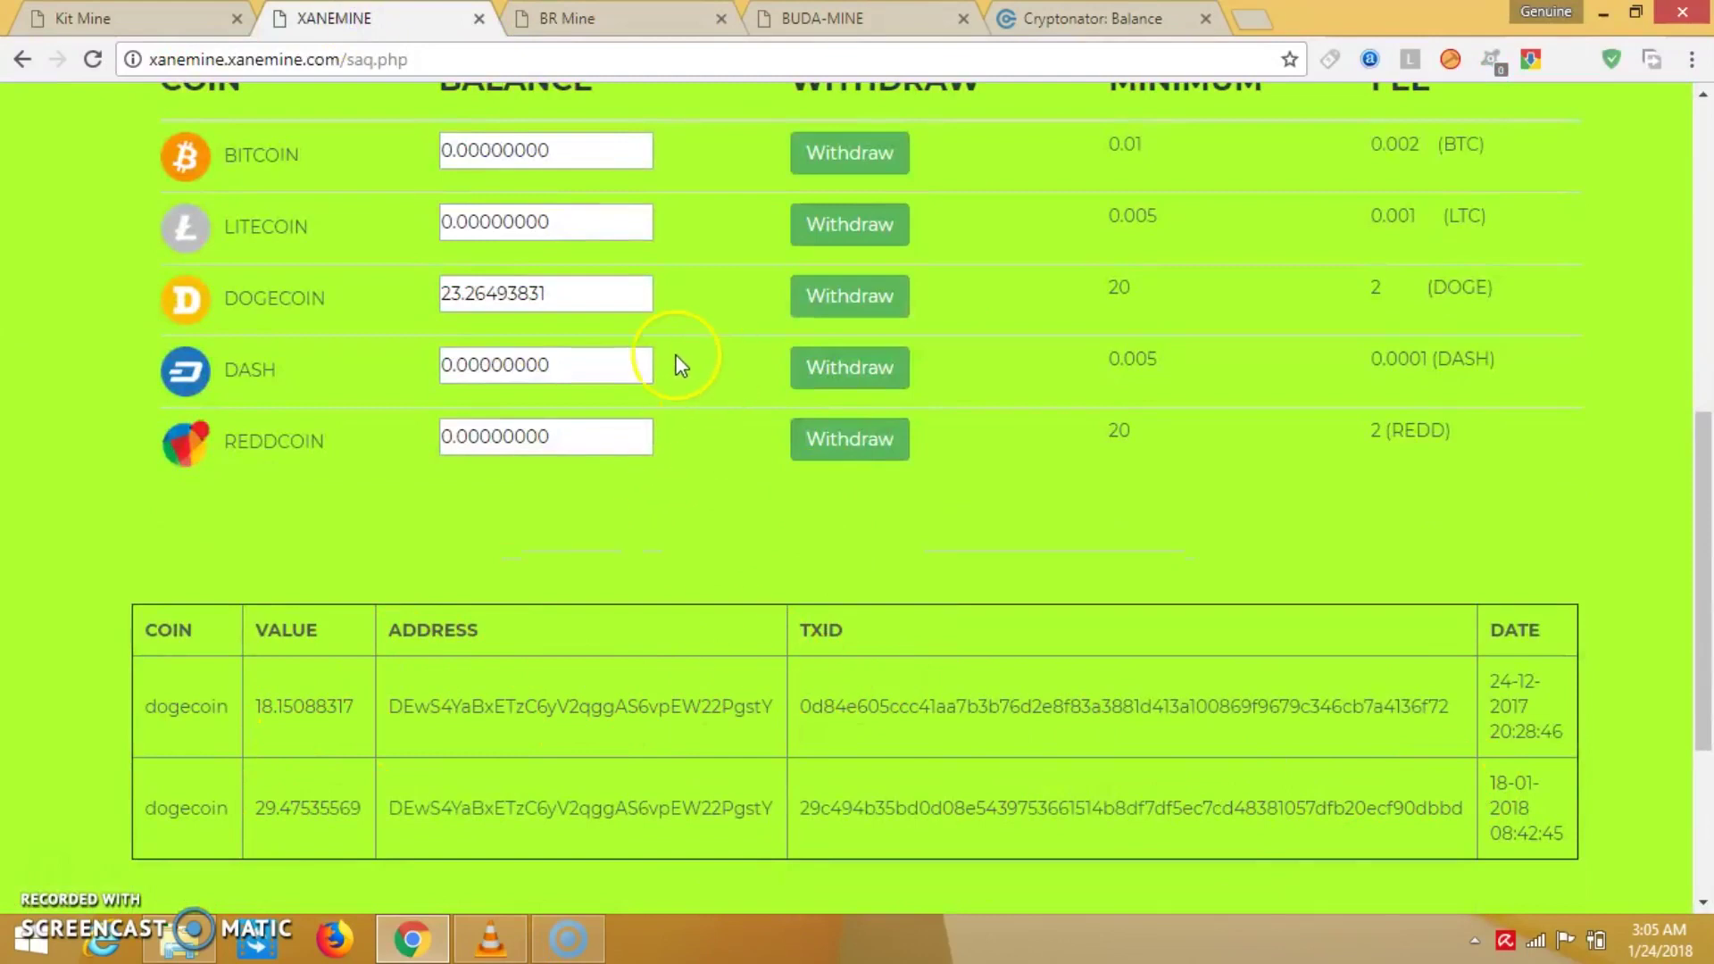
pyautogui.click(866, 301)
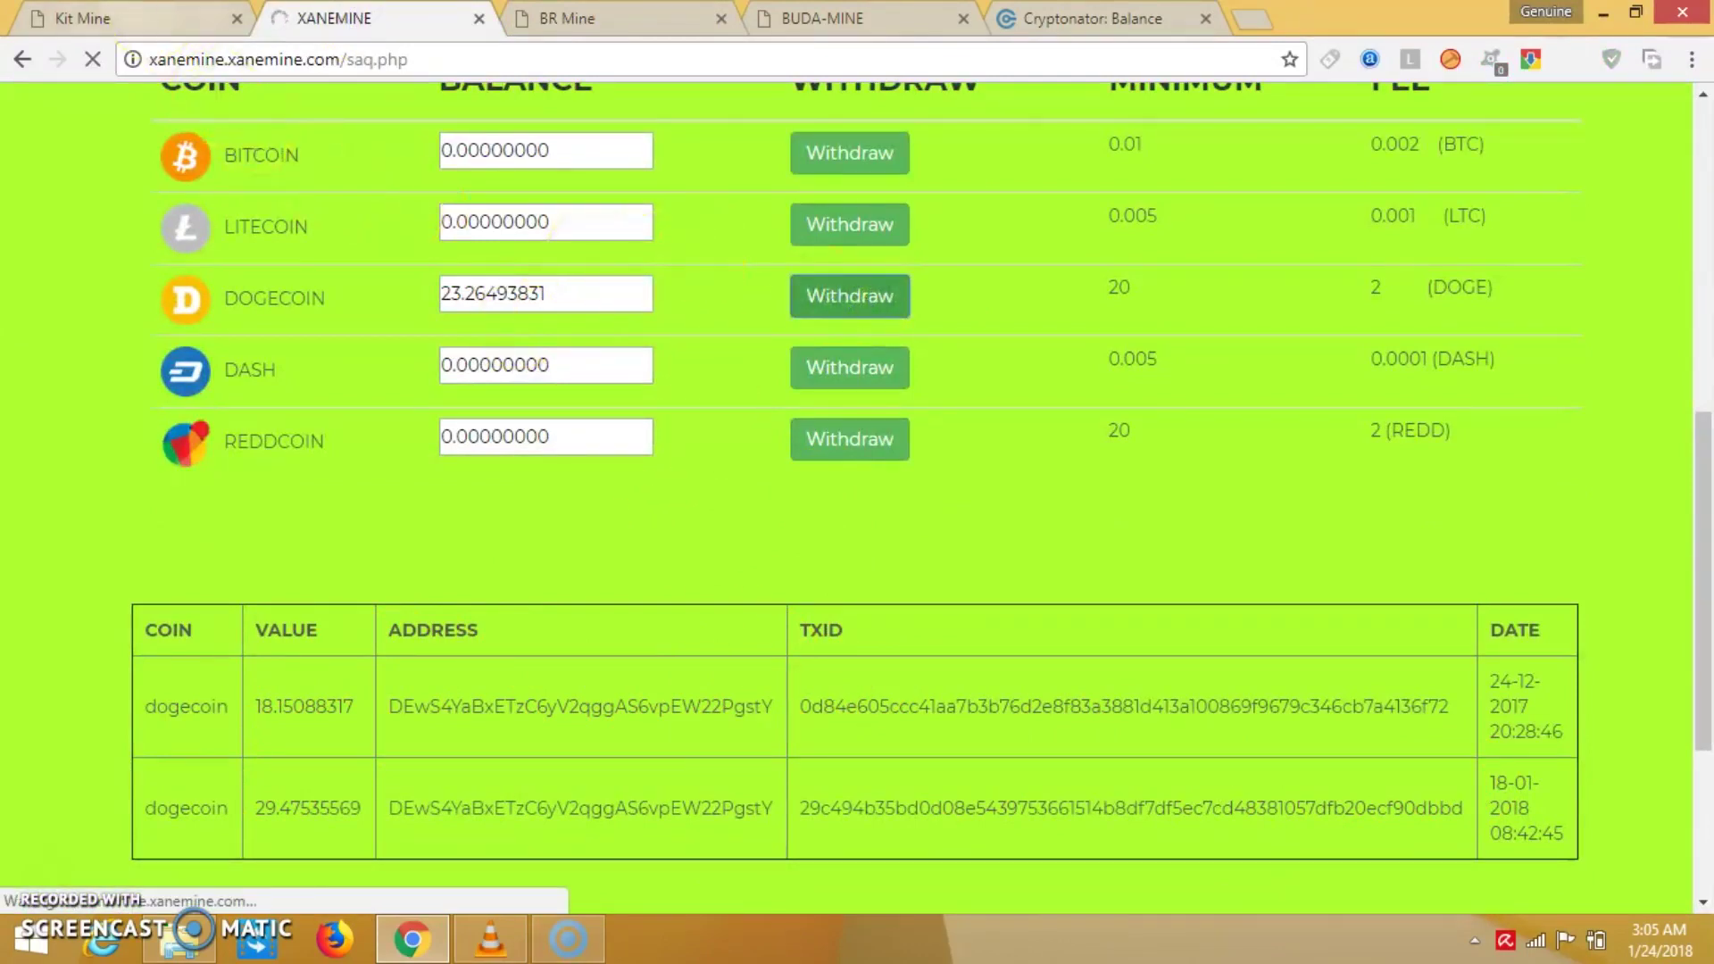
pyautogui.hotkey('ctrl', 'shift', 'Tab')
pyautogui.scroll(-3, 830, 622)
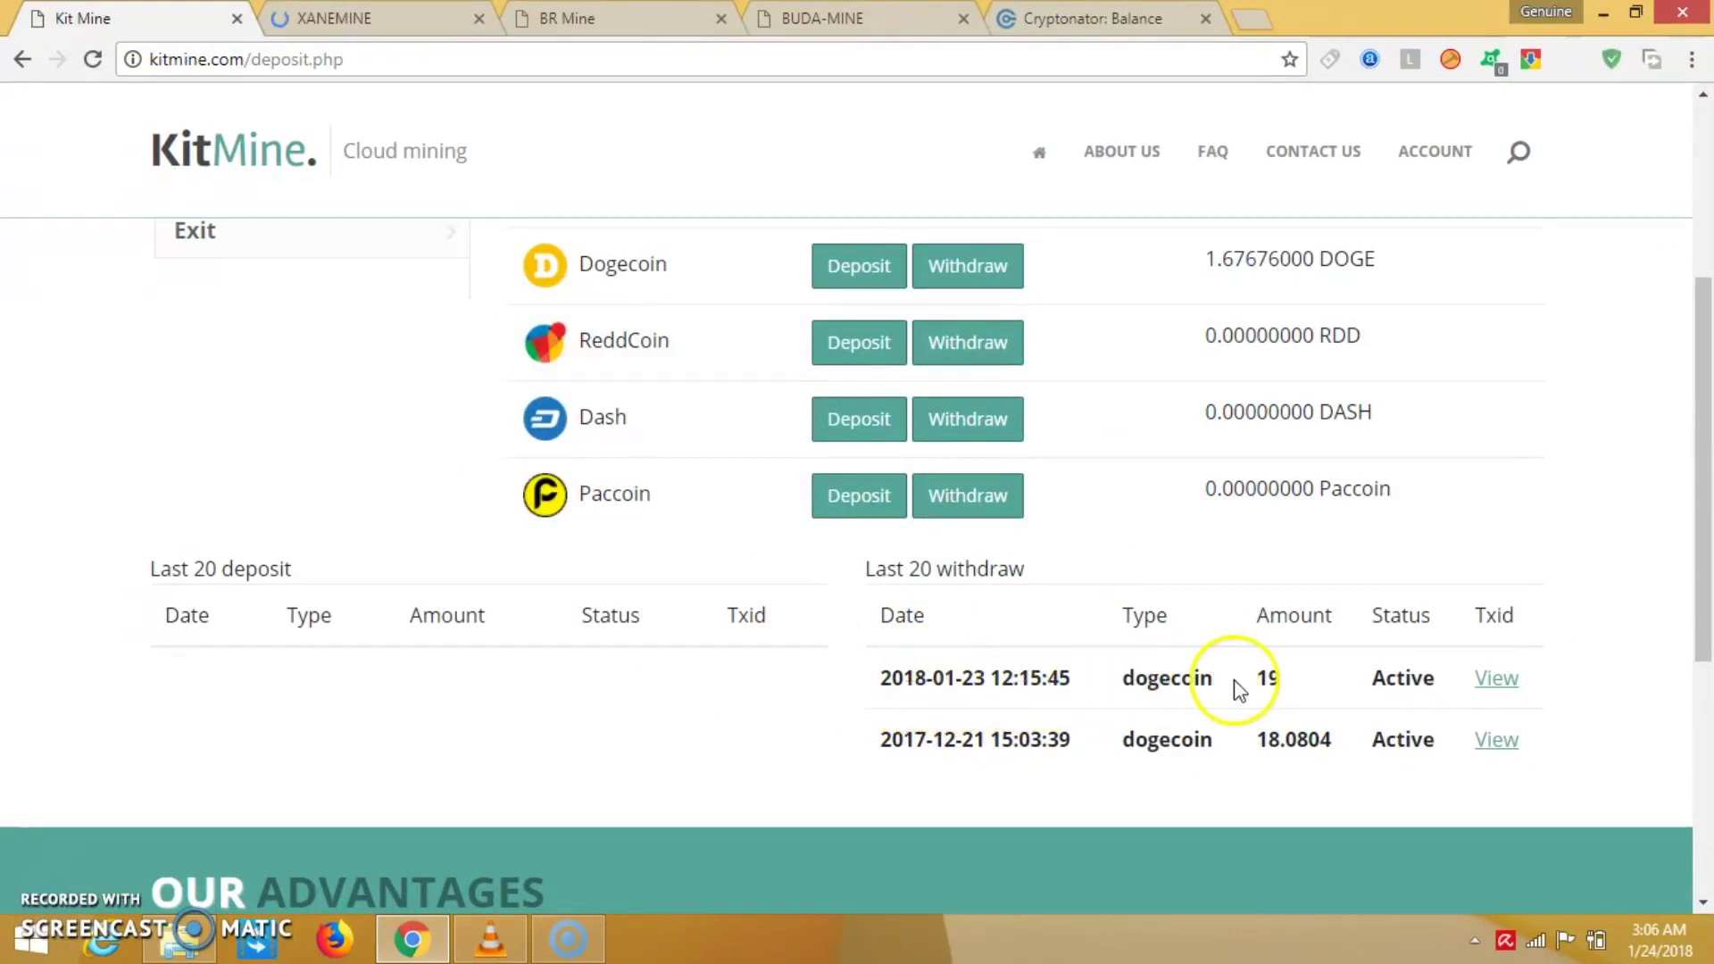
# - Verify Kit Mine's 19 DOGE payout on chain.so, then check BUDA-MINE at 5.4636 DOGE
pyautogui.click(1497, 679)
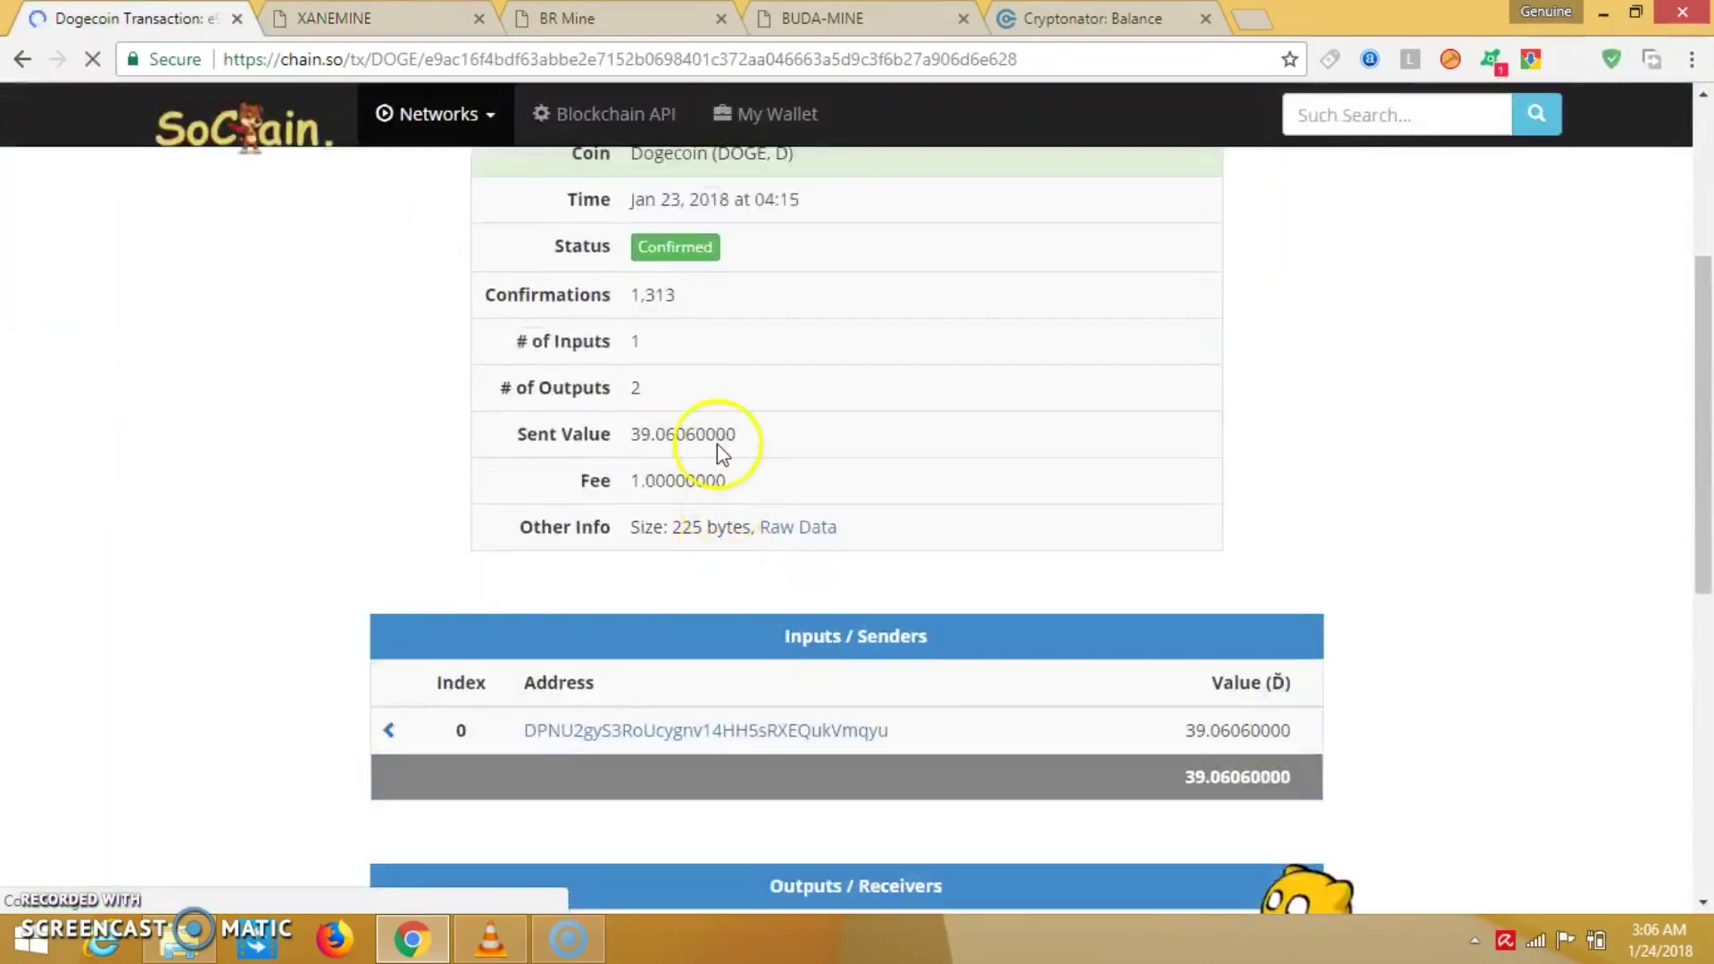
pyautogui.scroll(4, 592, 369)
pyautogui.scroll(-5, 750, 496)
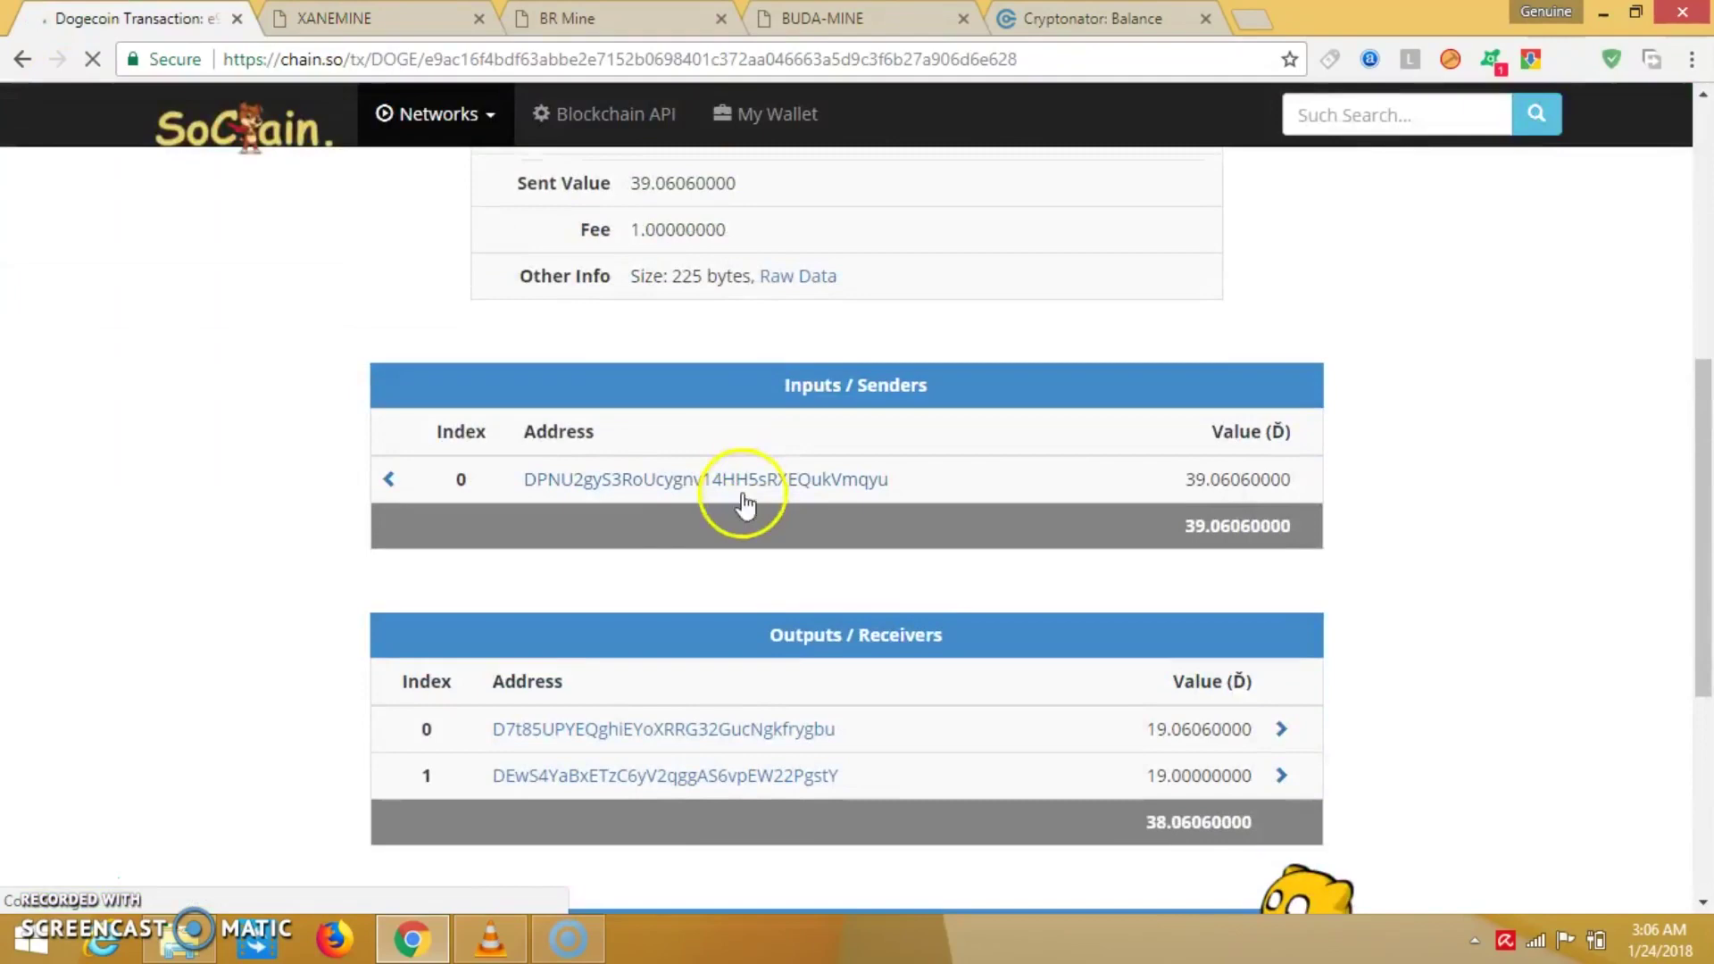
pyautogui.scroll(4, 987, 483)
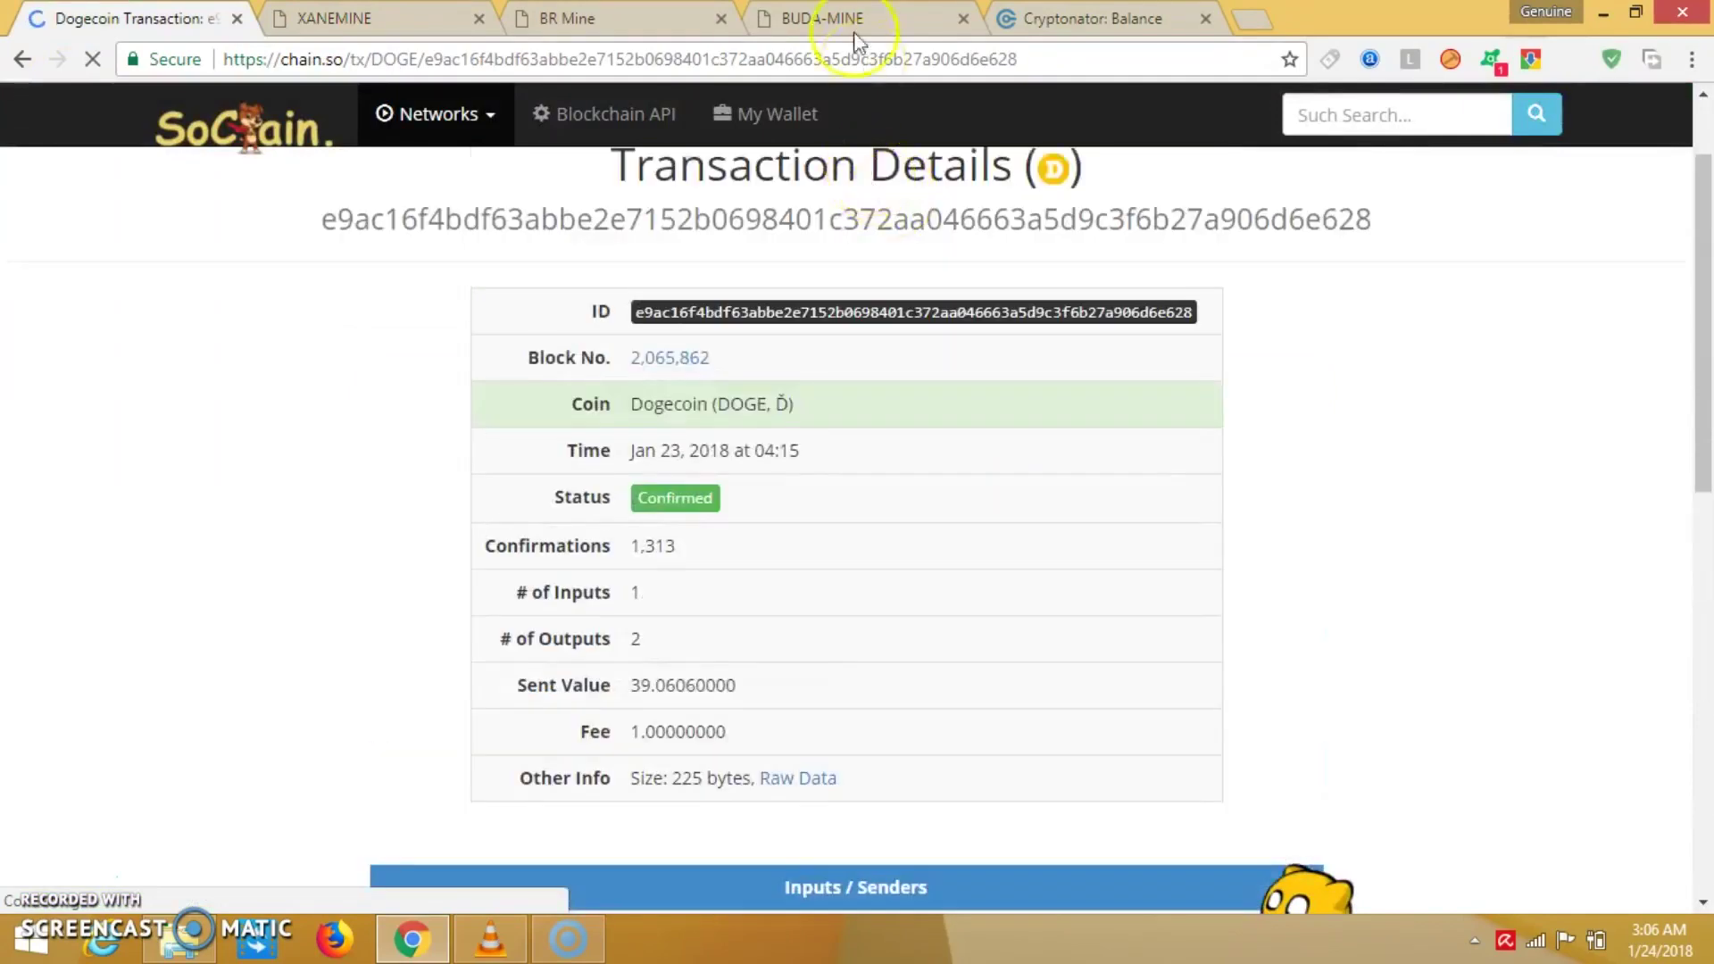
pyautogui.click(844, 19)
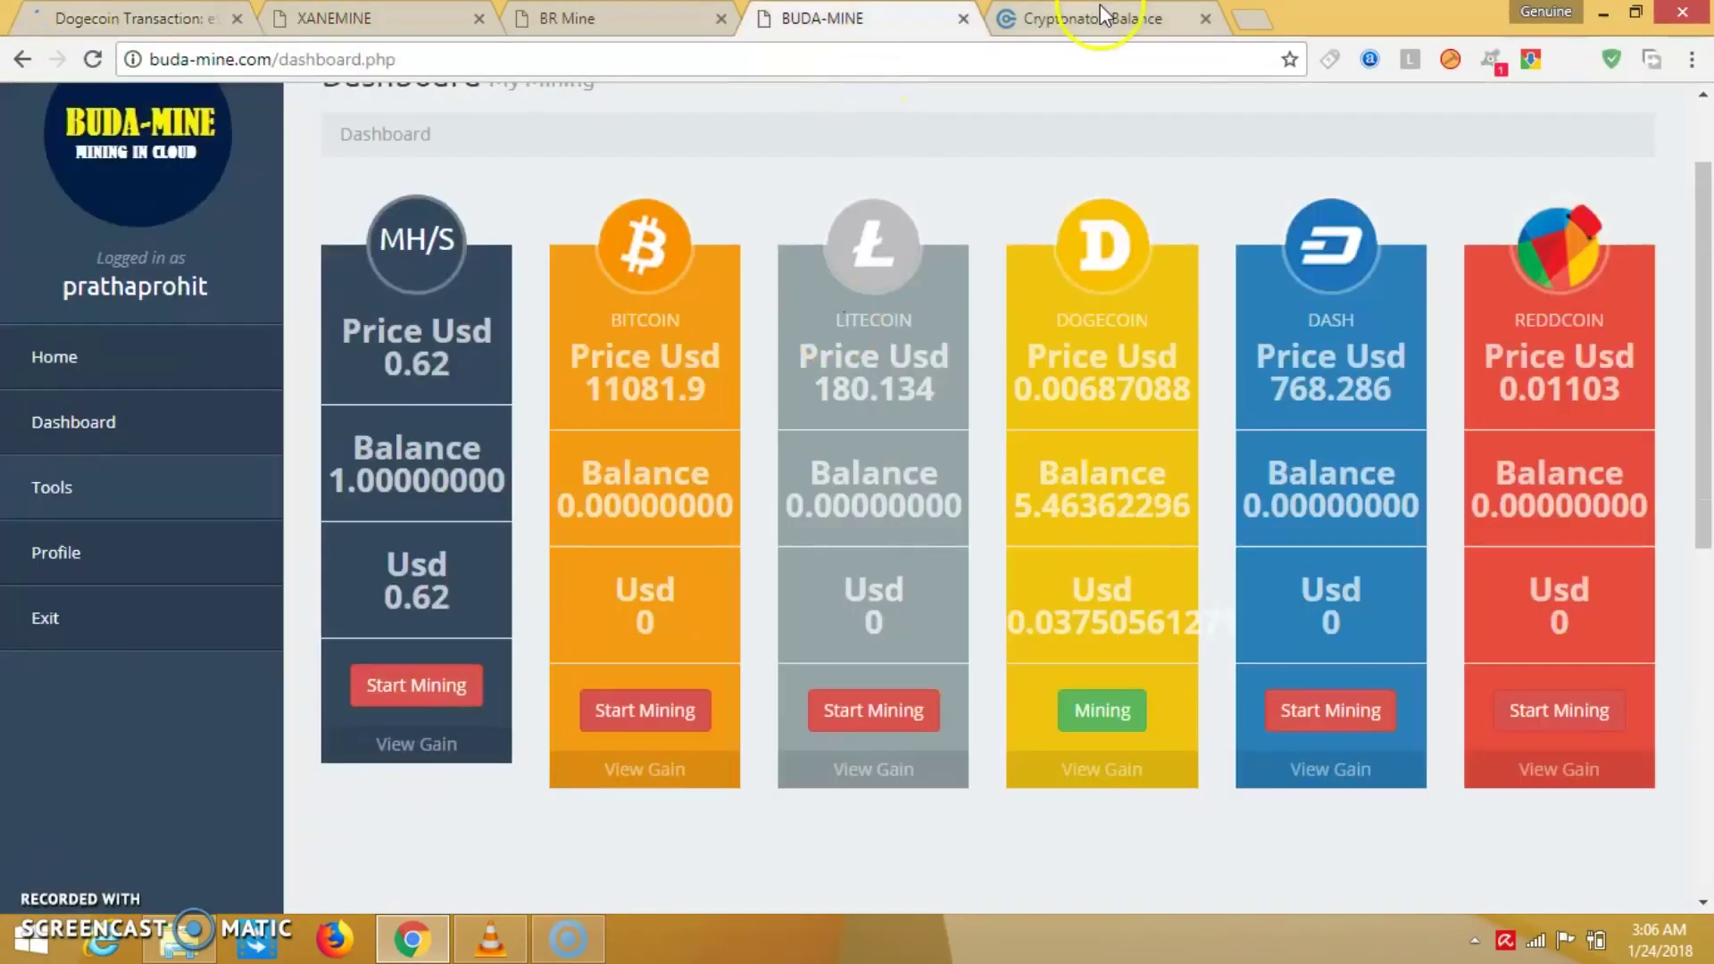
# - Find Cryptonator's +19 DOGE receipt from 23 Jan, then return to the SoChain record
pyautogui.click(1100, 14)
pyautogui.scroll(-5, 689, 497)
pyautogui.scroll(-4, 539, 624)
pyautogui.scroll(2, 547, 638)
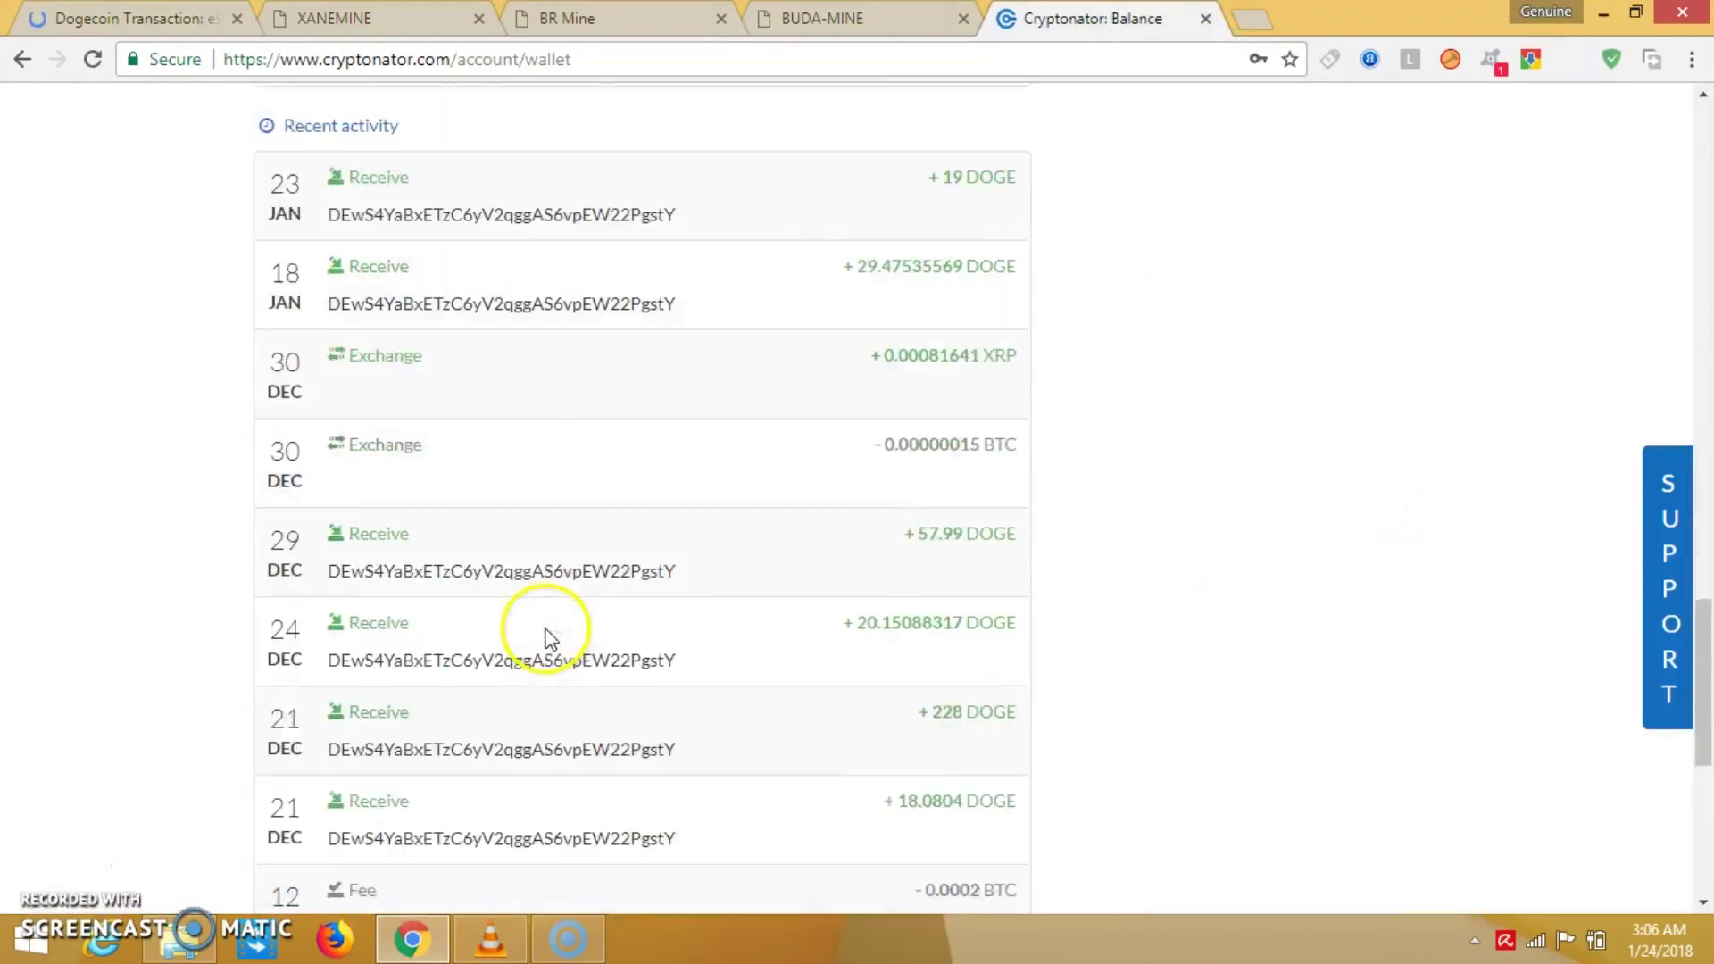
pyautogui.scroll(1, 547, 639)
pyautogui.moveTo(930, 267); pyautogui.dragTo(1007, 266)
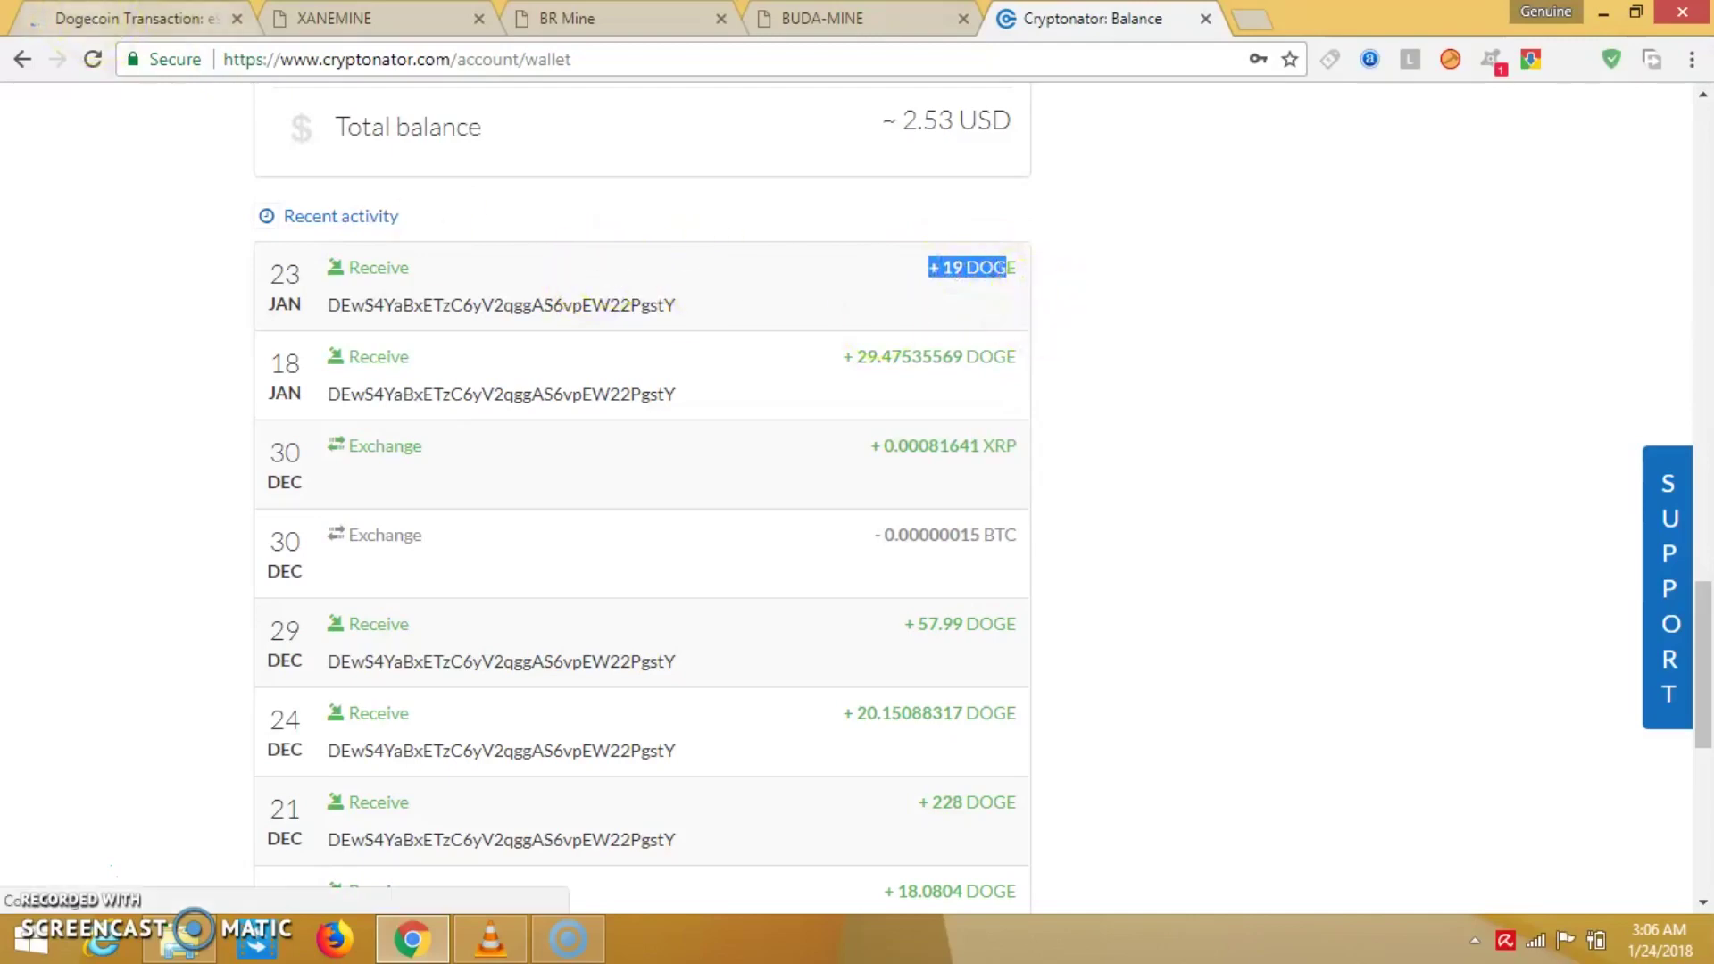
pyautogui.click(134, 17)
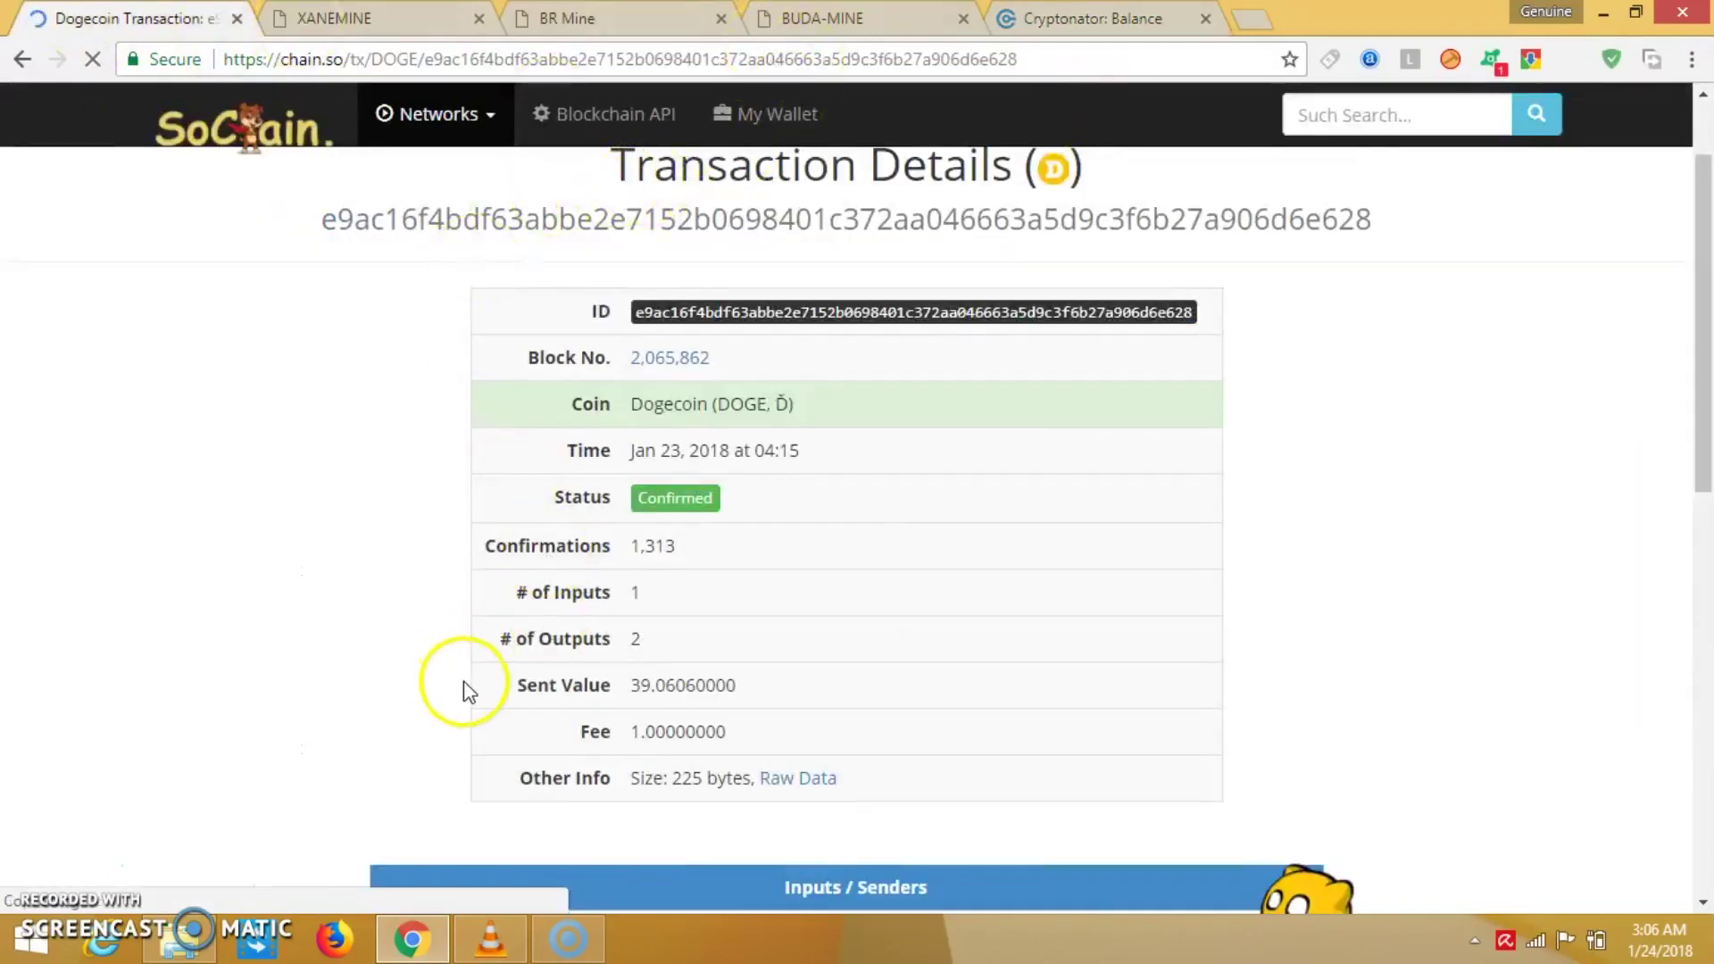
pyautogui.scroll(1, 774, 708)
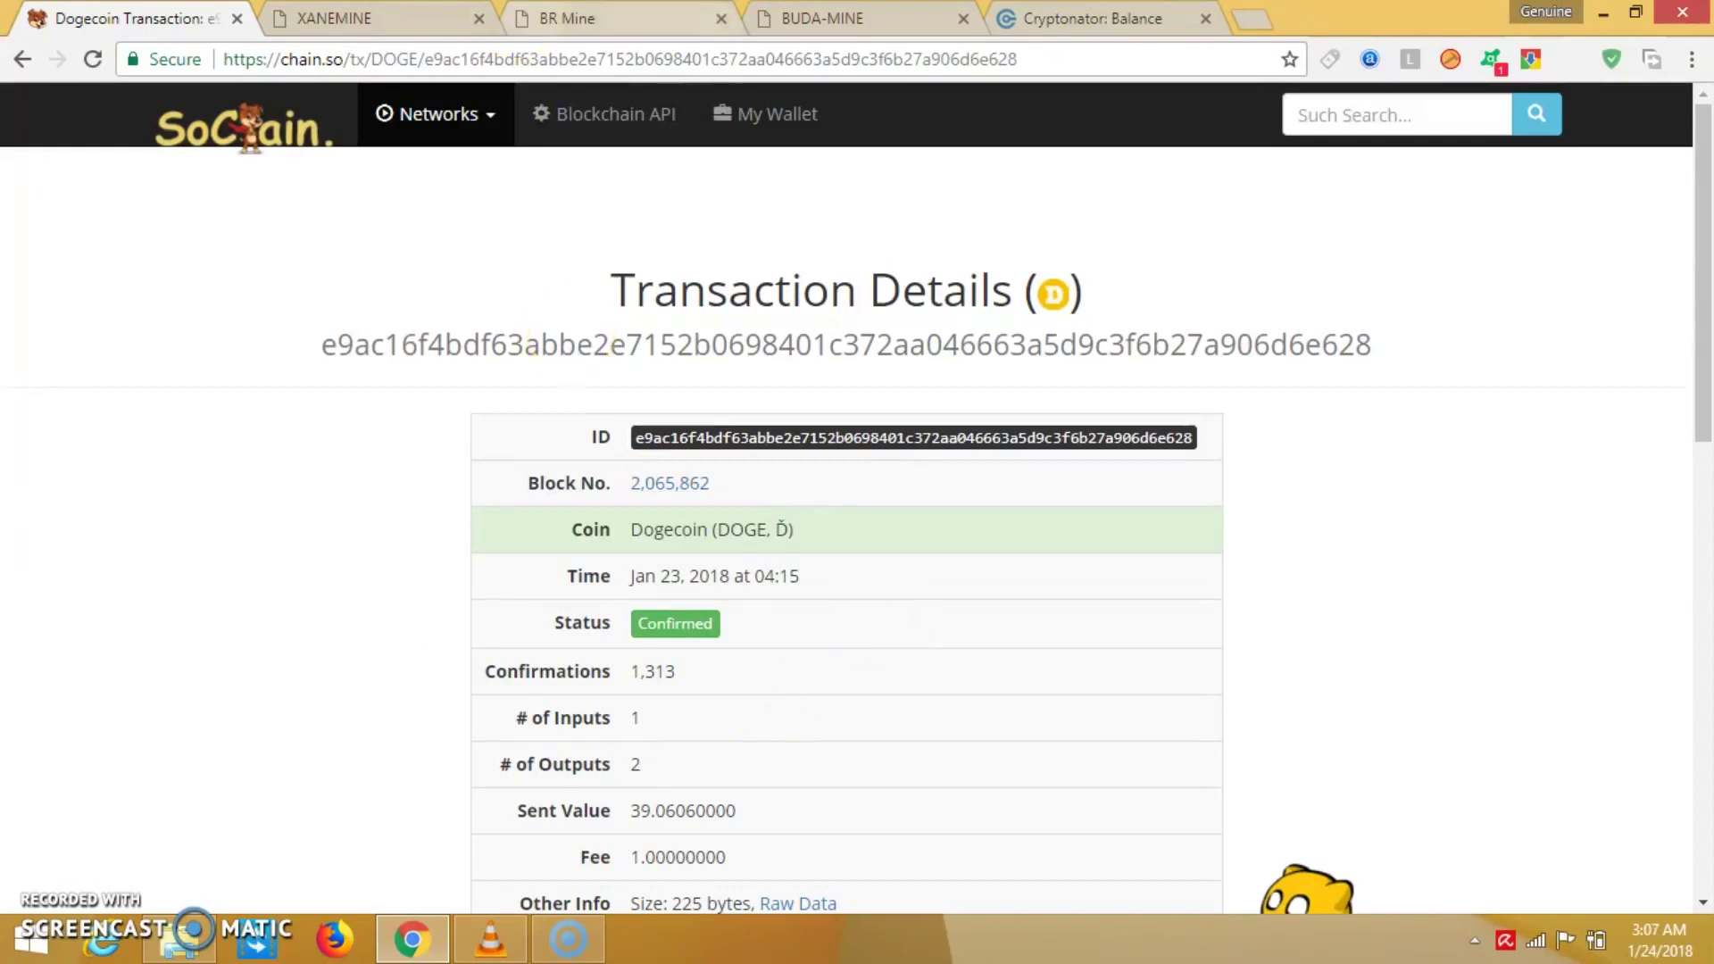
# - Choose Dogecoin in BR Mine's withdraw form (2500 minimum), then check SoChain's 1,314 confirmations
pyautogui.click(562, 17)
pyautogui.scroll(-2, 644, 502)
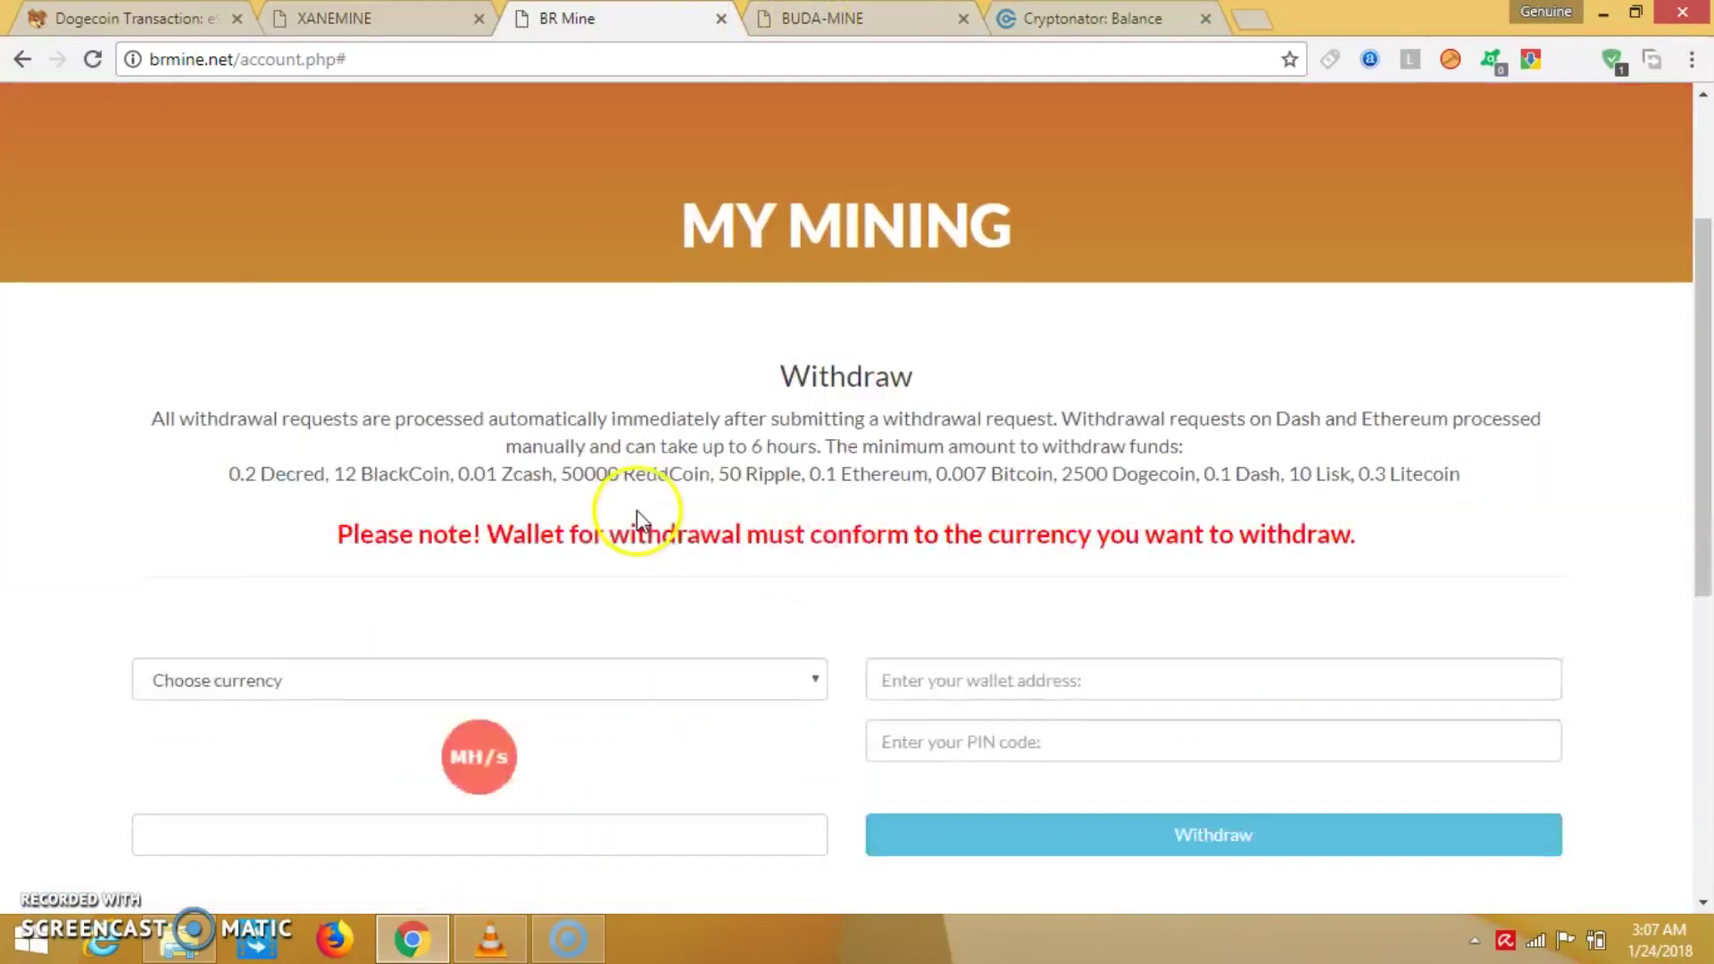
pyautogui.moveTo(1063, 474); pyautogui.dragTo(1164, 472)
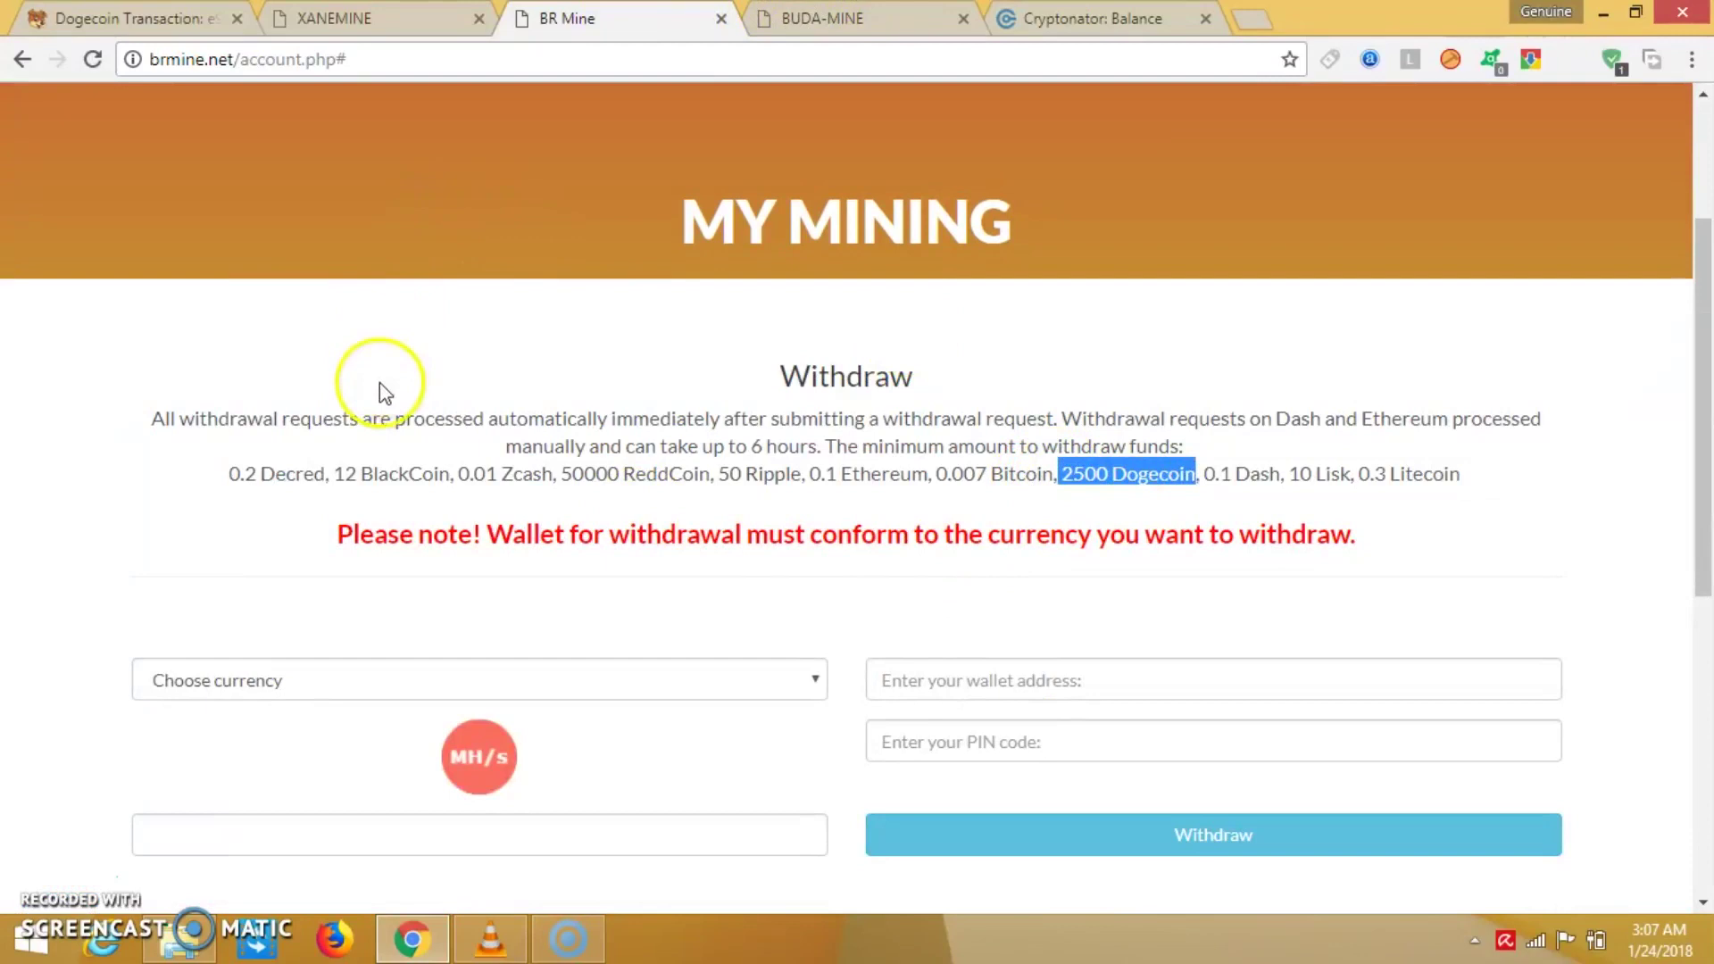
pyautogui.scroll(-3, 384, 468)
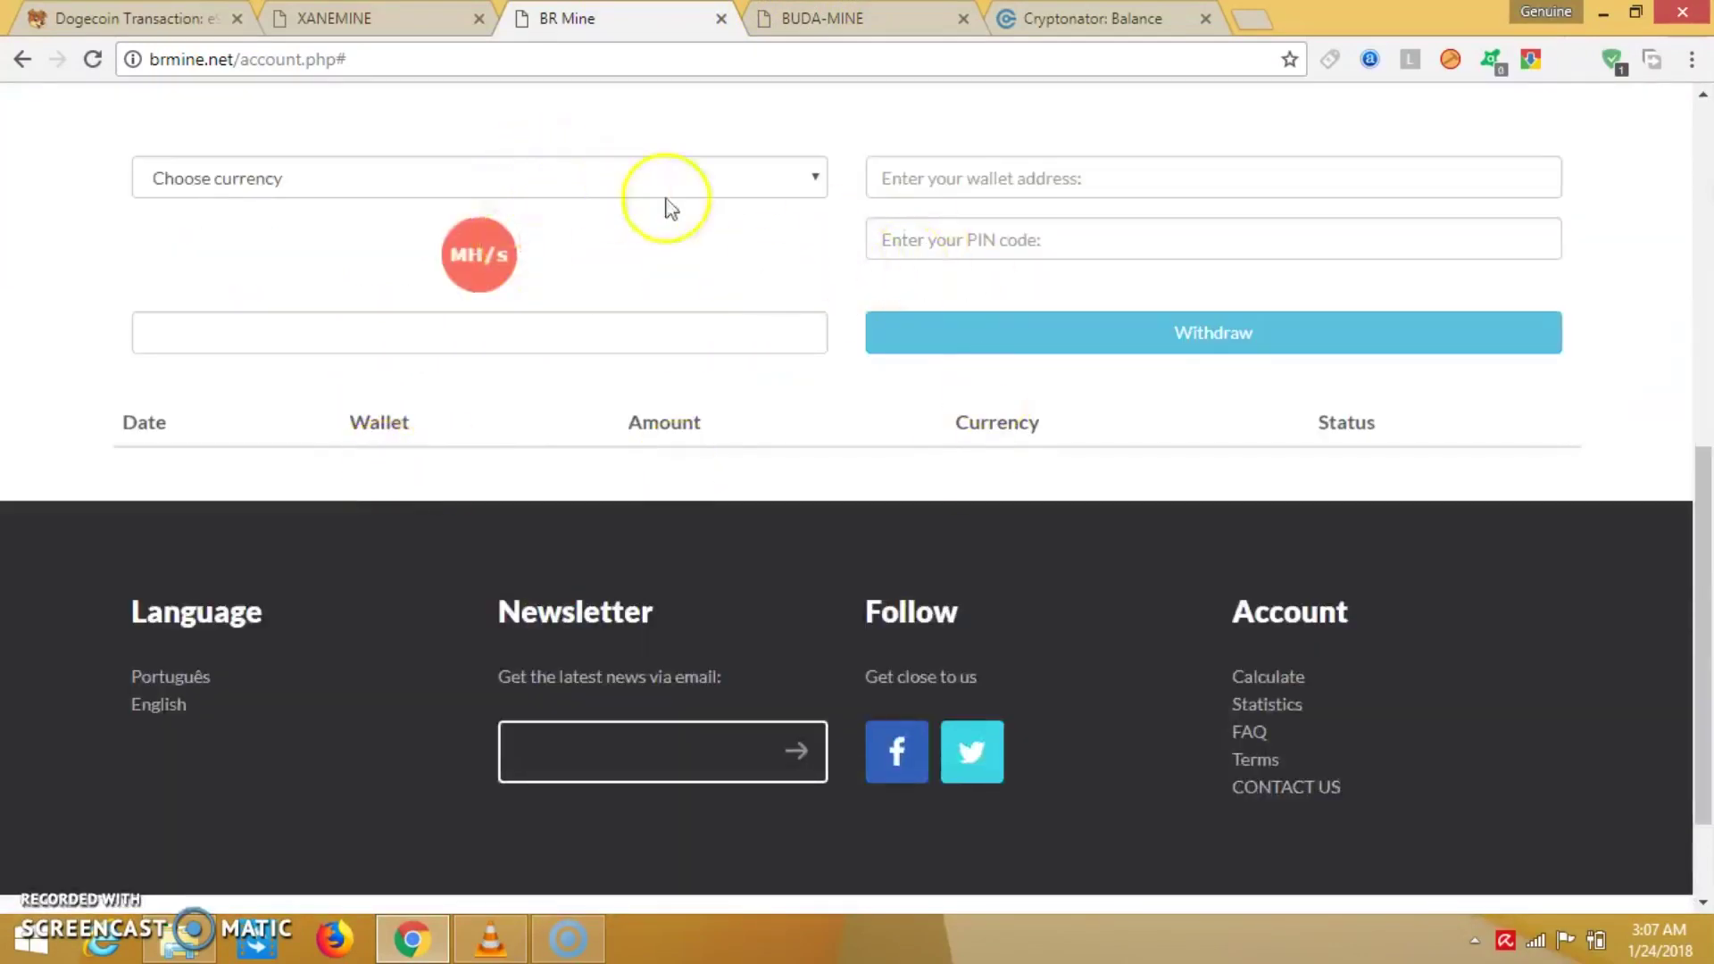
pyautogui.click(687, 181)
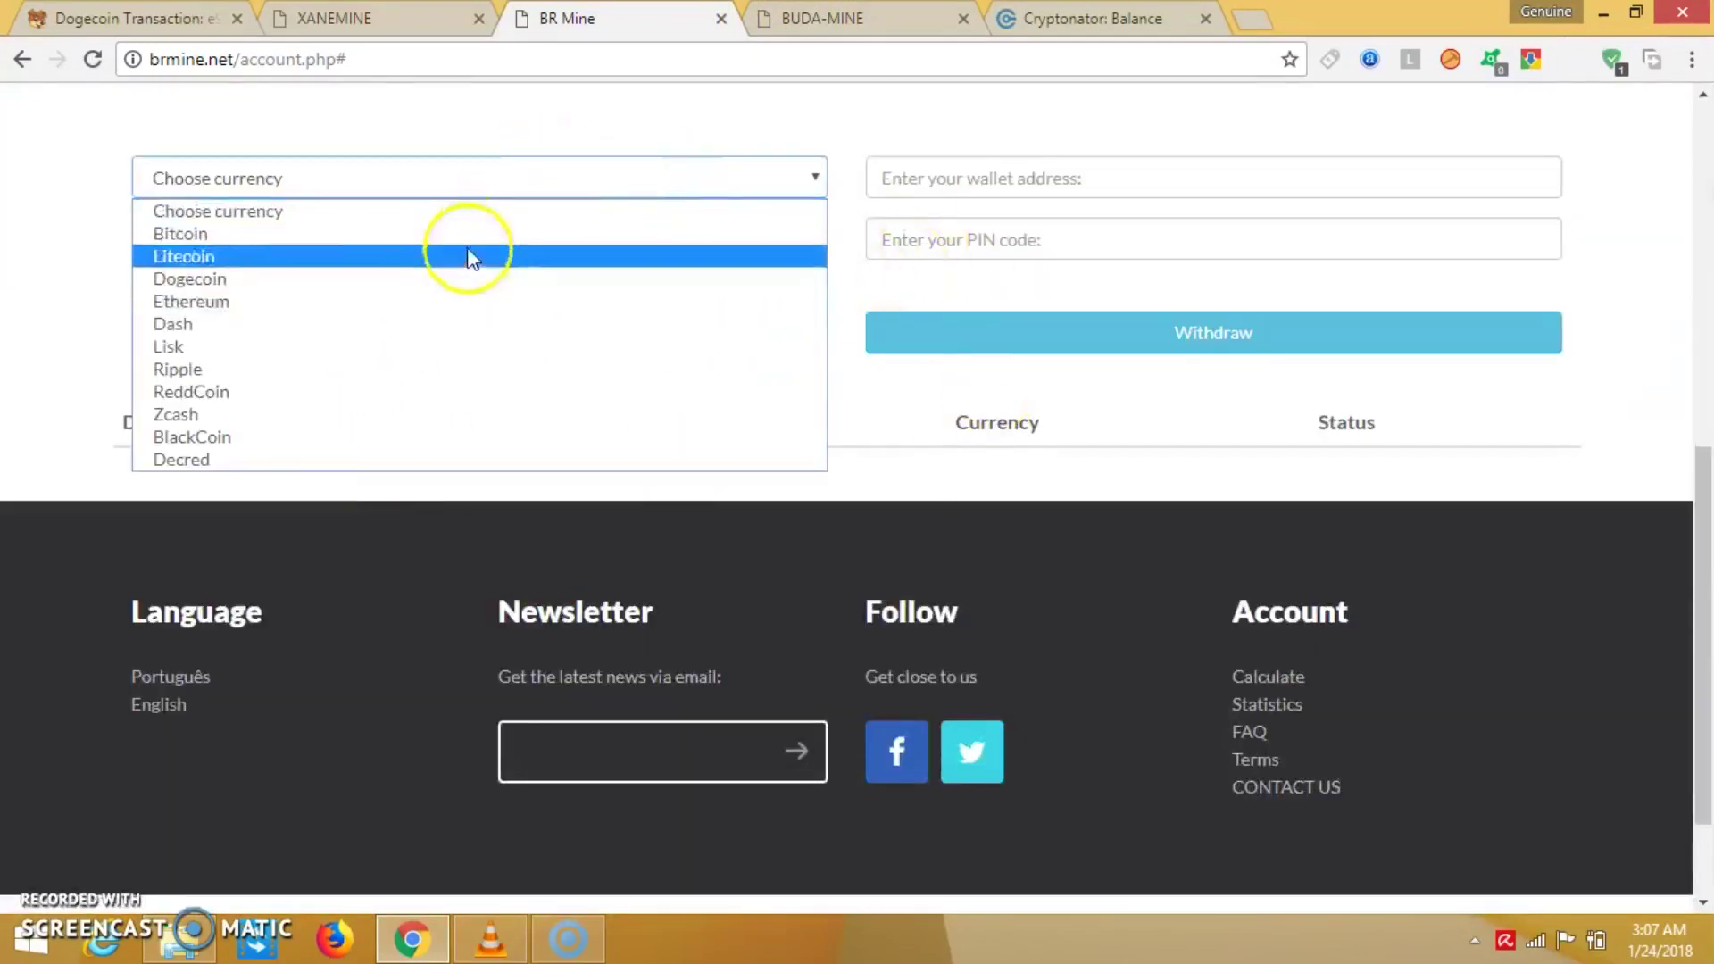
pyautogui.click(467, 277)
pyautogui.scroll(1, 804, 300)
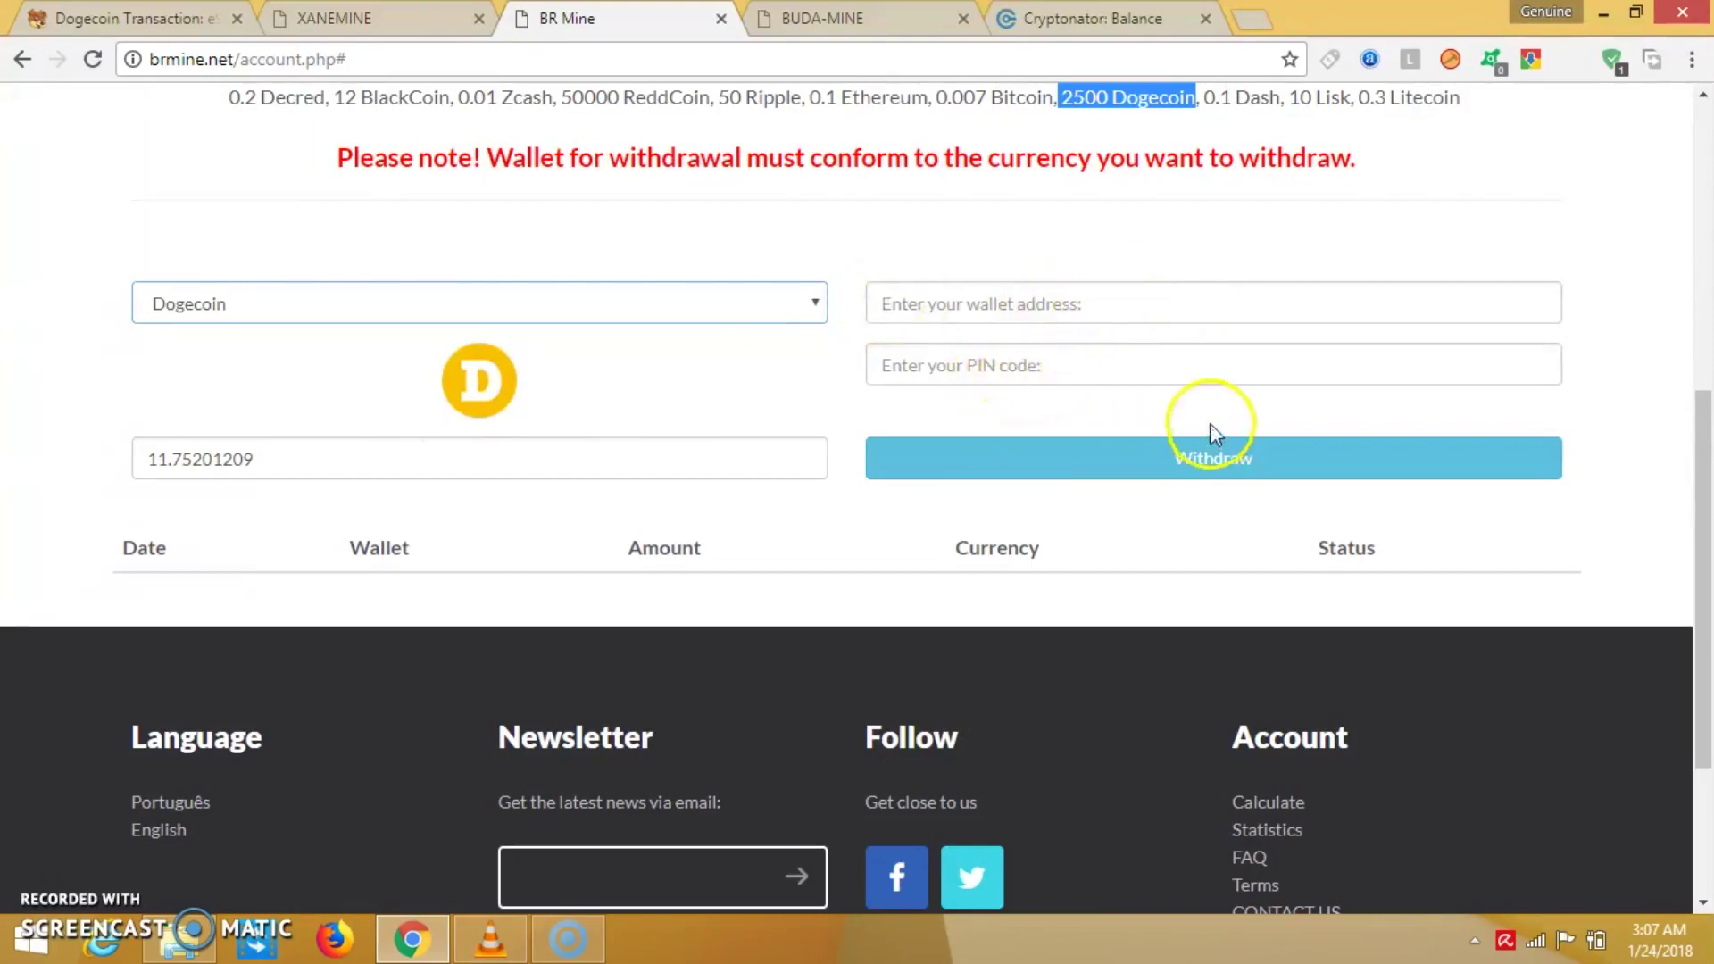
pyautogui.click(356, 17)
pyautogui.click(134, 20)
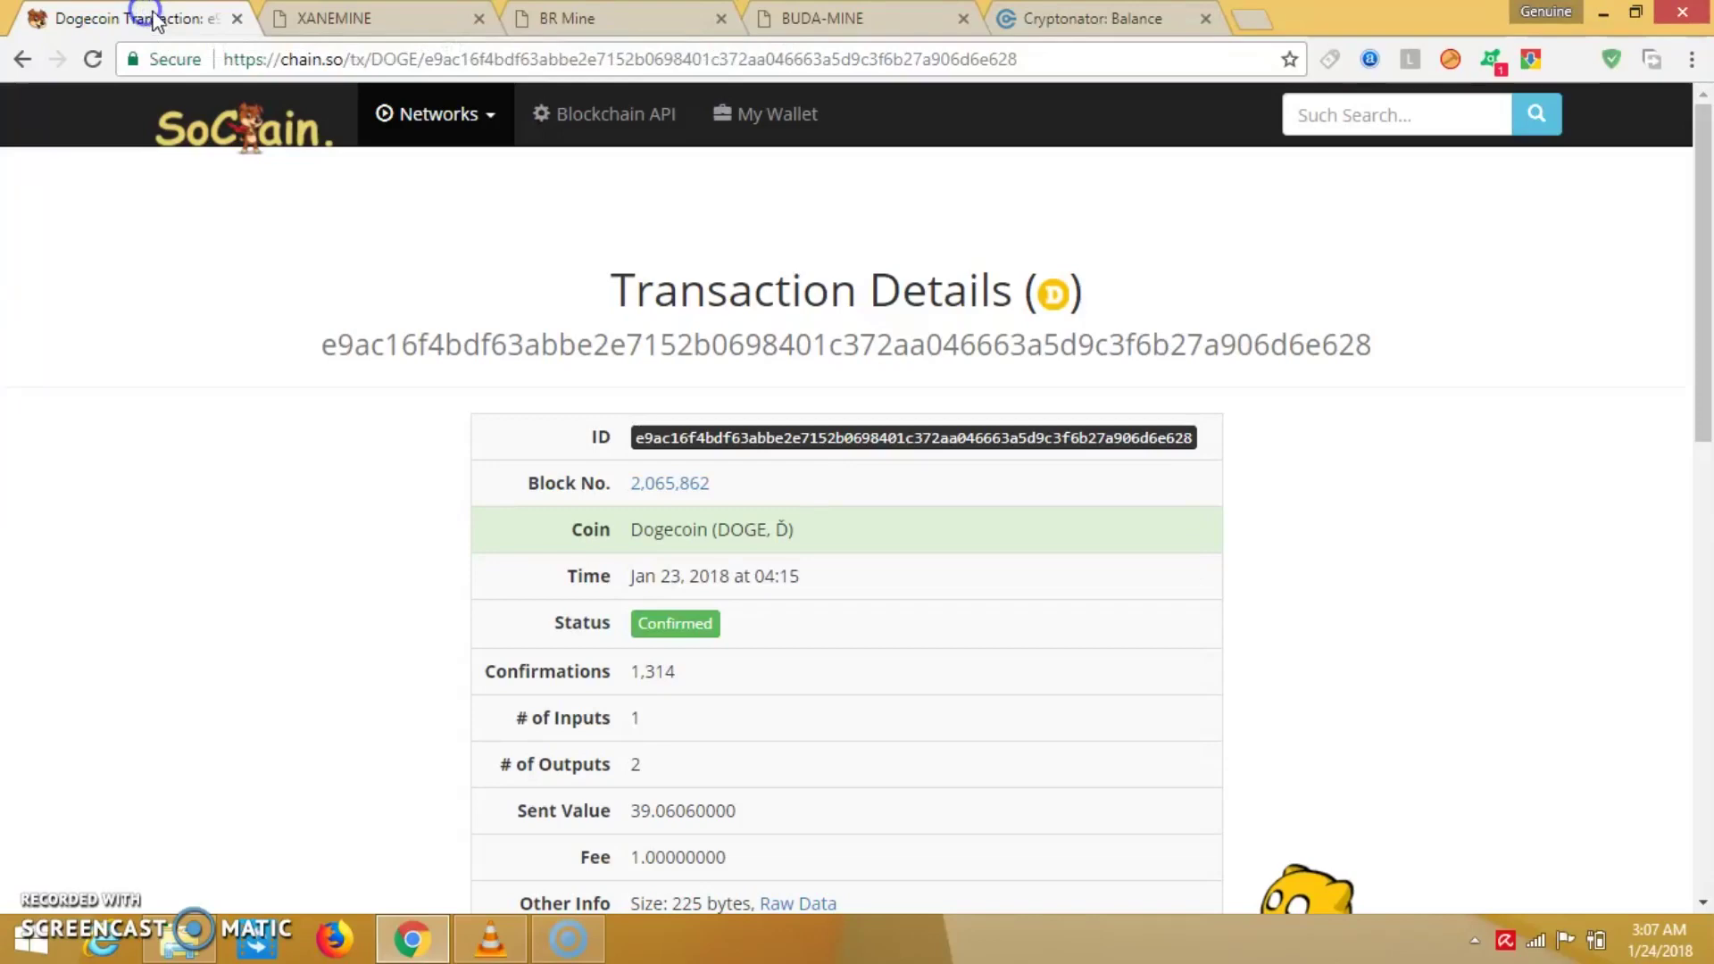
# - Pass through BUDA-MINE back to XANEMINE's table showing 23.26493831 DOGE against a 20 minimum
pyautogui.click(857, 19)
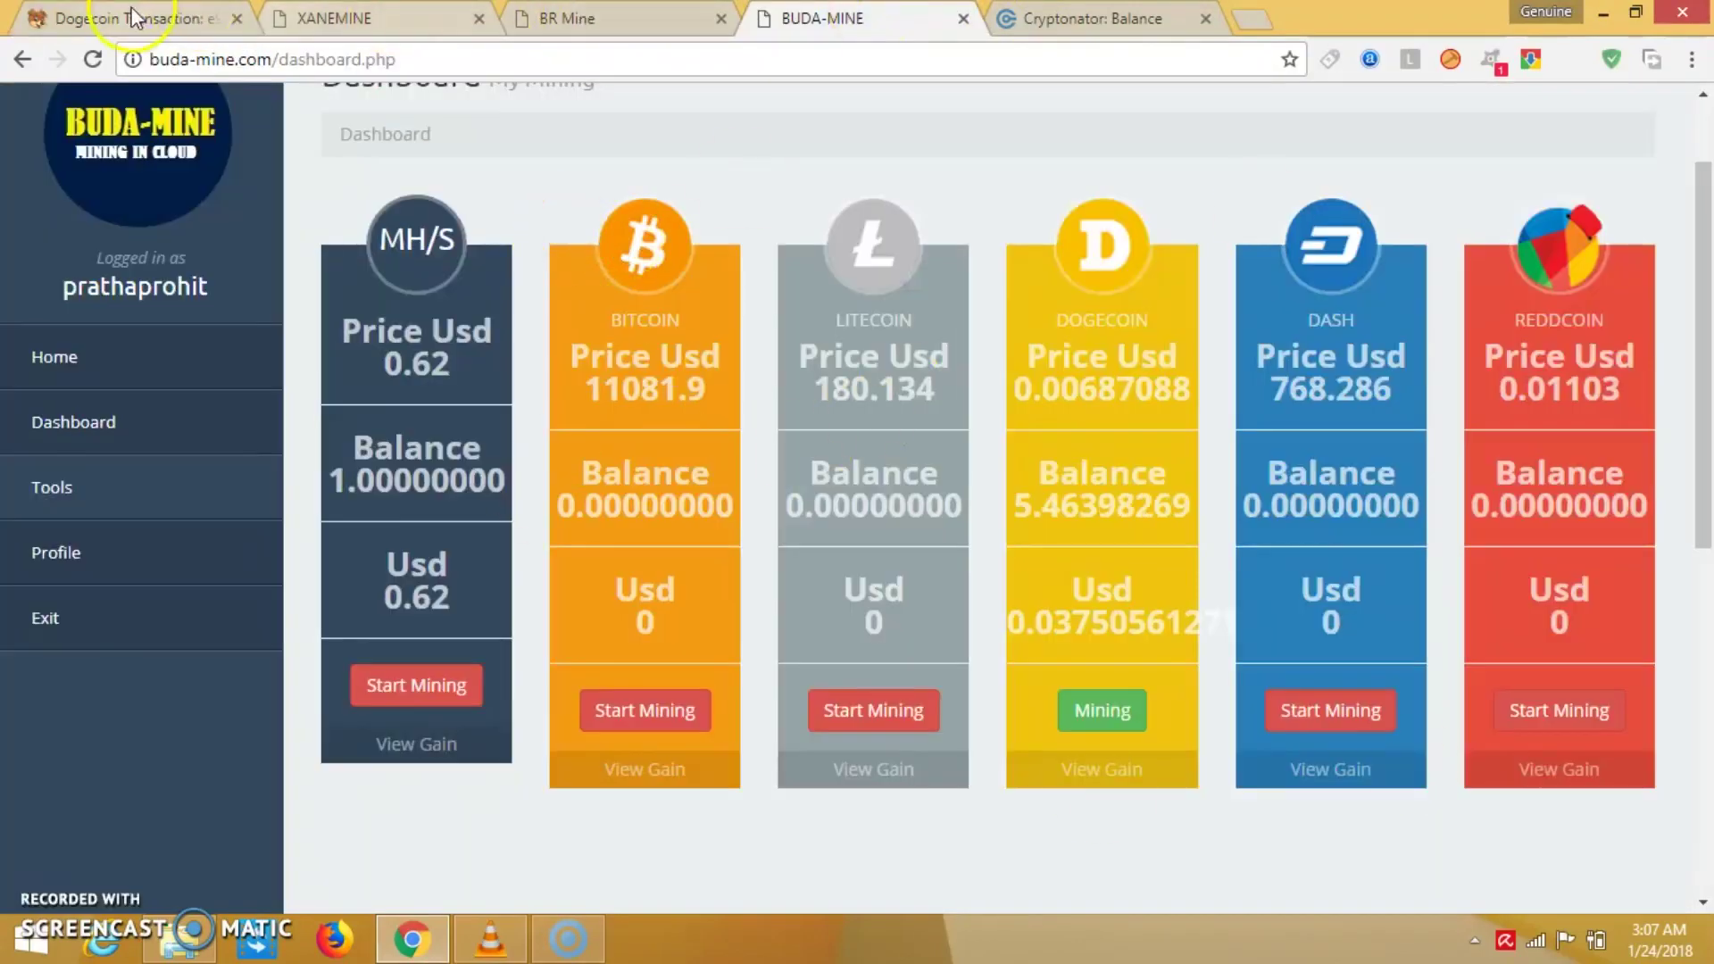
pyautogui.click(351, 19)
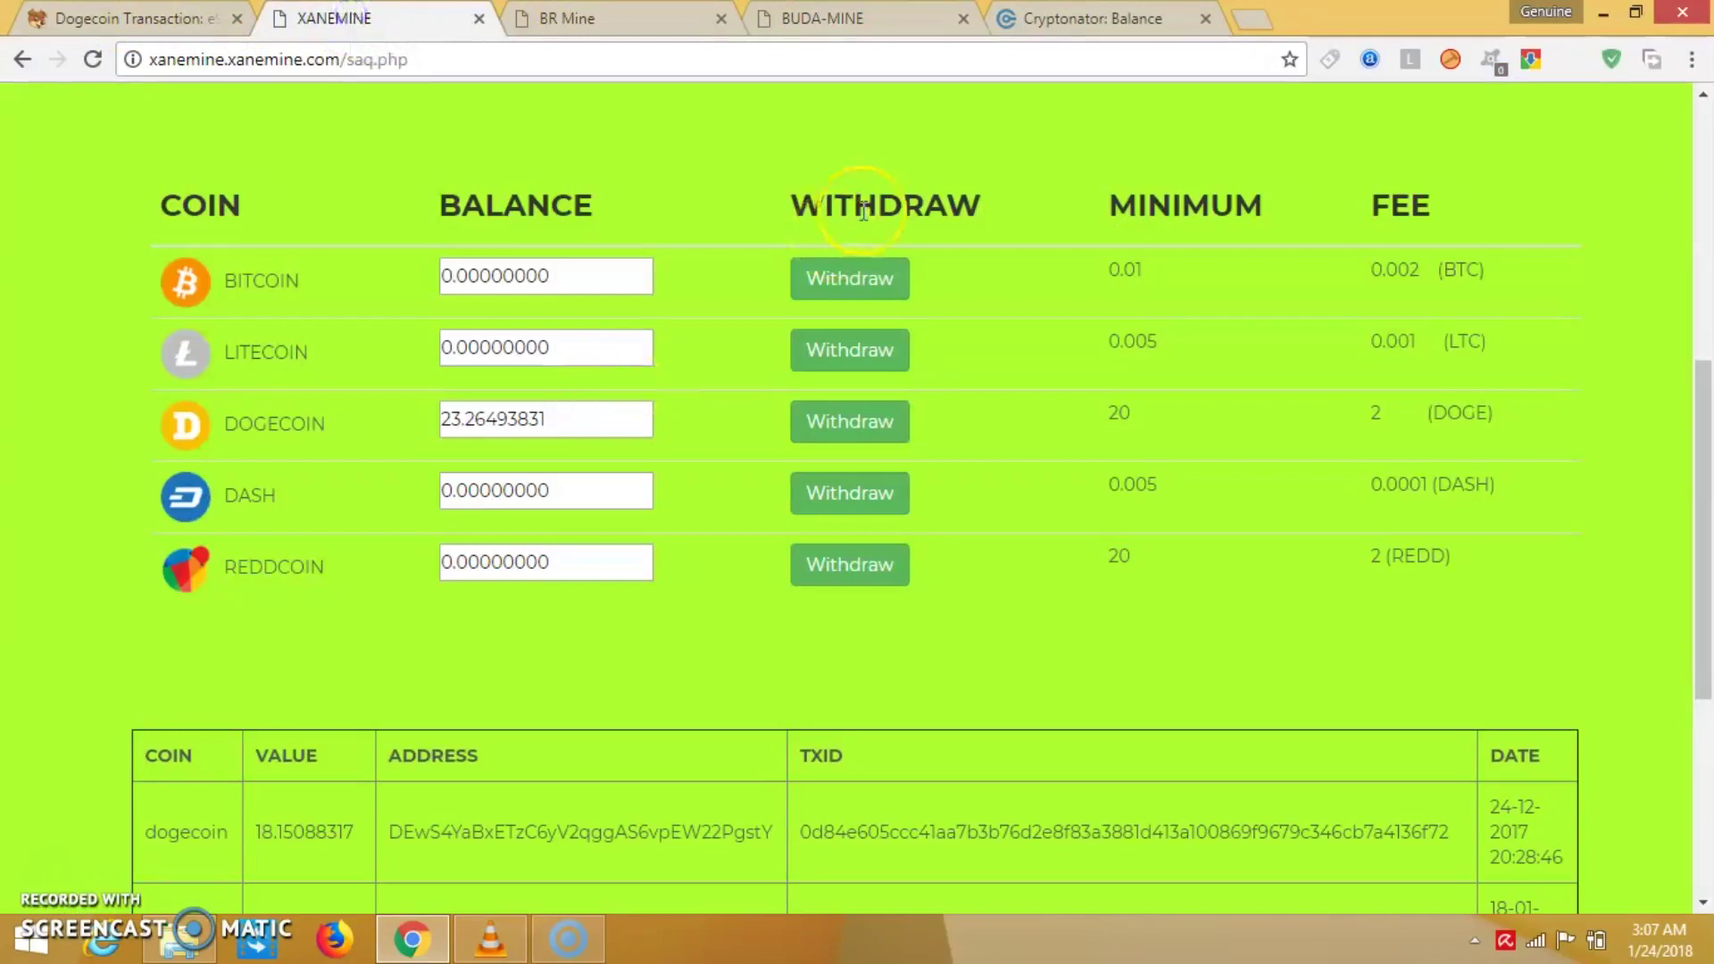